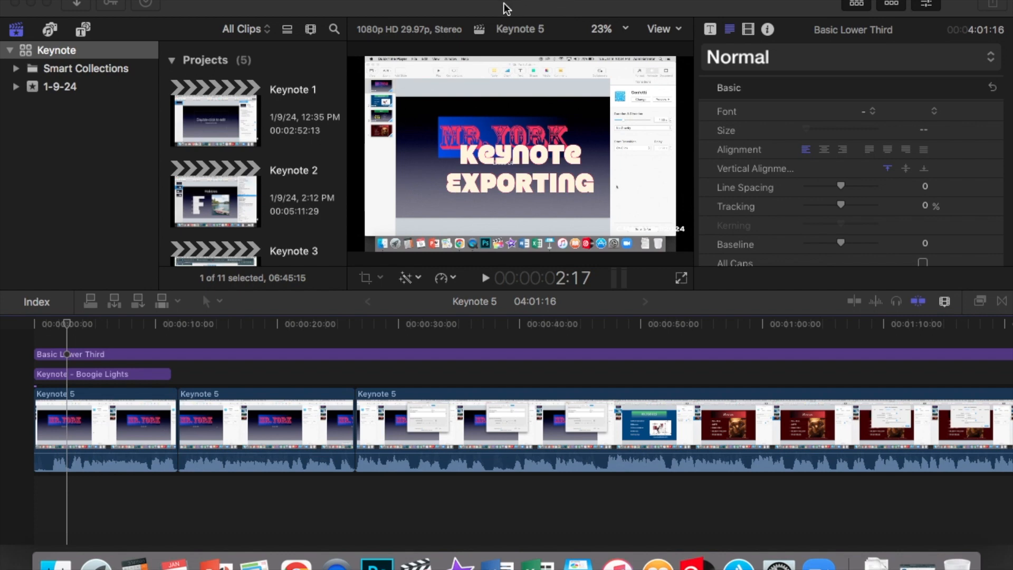
# Step: Browse the project list, previewing the Keynote 1 and Keynote 2 projects
pyautogui.scroll(-6, 255, 182)
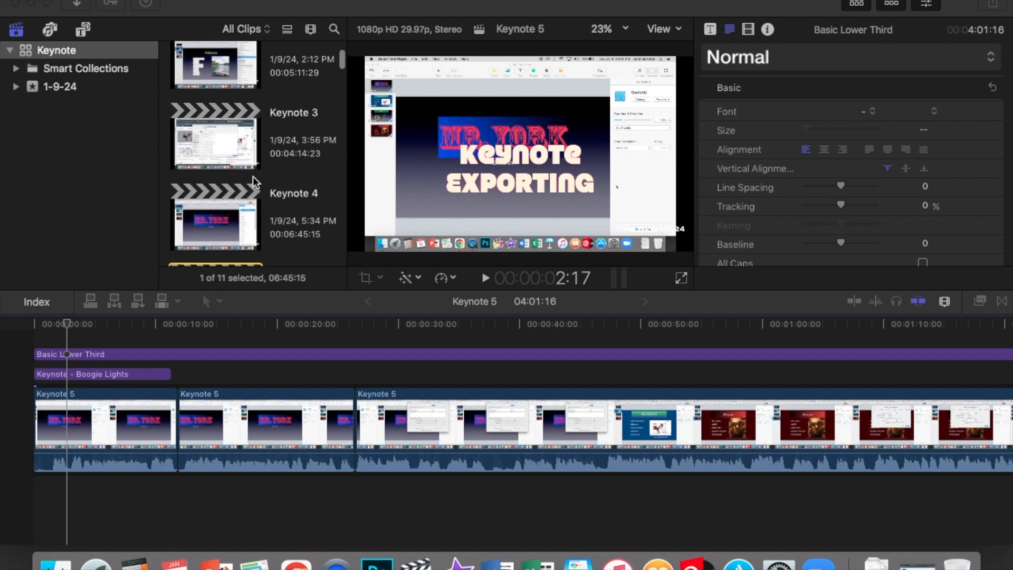
pyautogui.scroll(4, 255, 182)
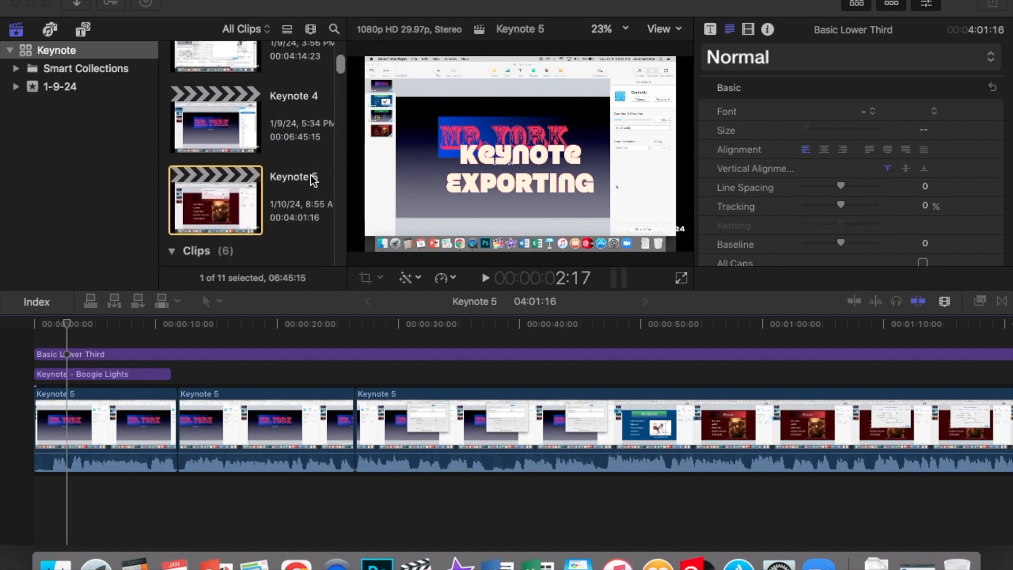
pyautogui.scroll(4, 311, 175)
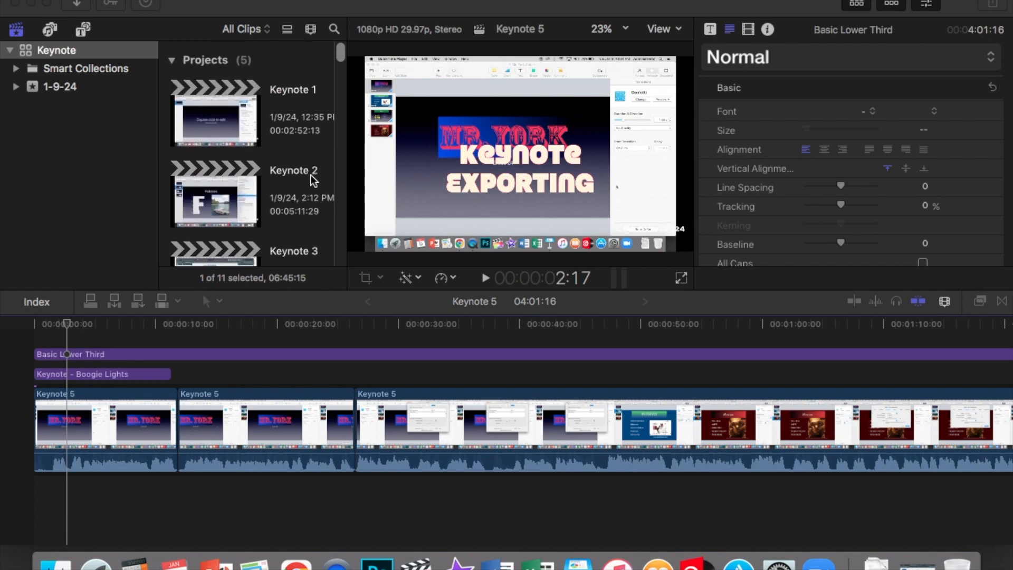
pyautogui.click(234, 119)
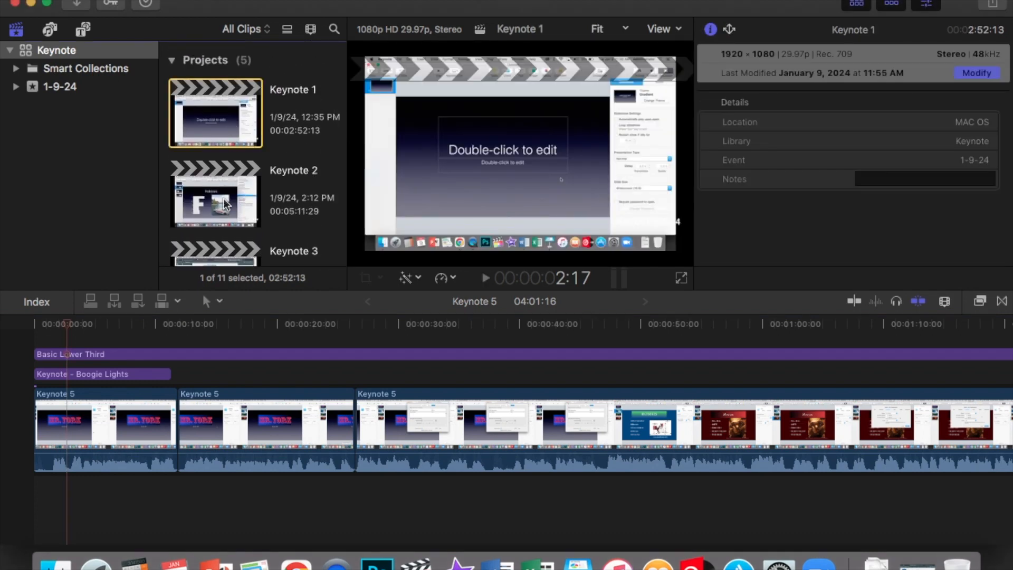
pyautogui.click(223, 198)
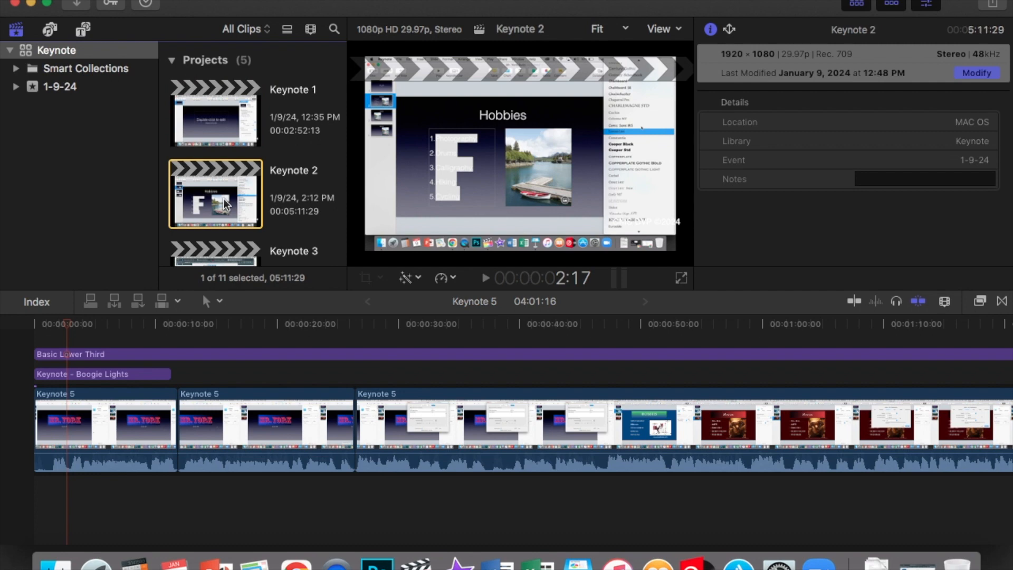
pyautogui.scroll(-2, 224, 199)
pyautogui.click(226, 52)
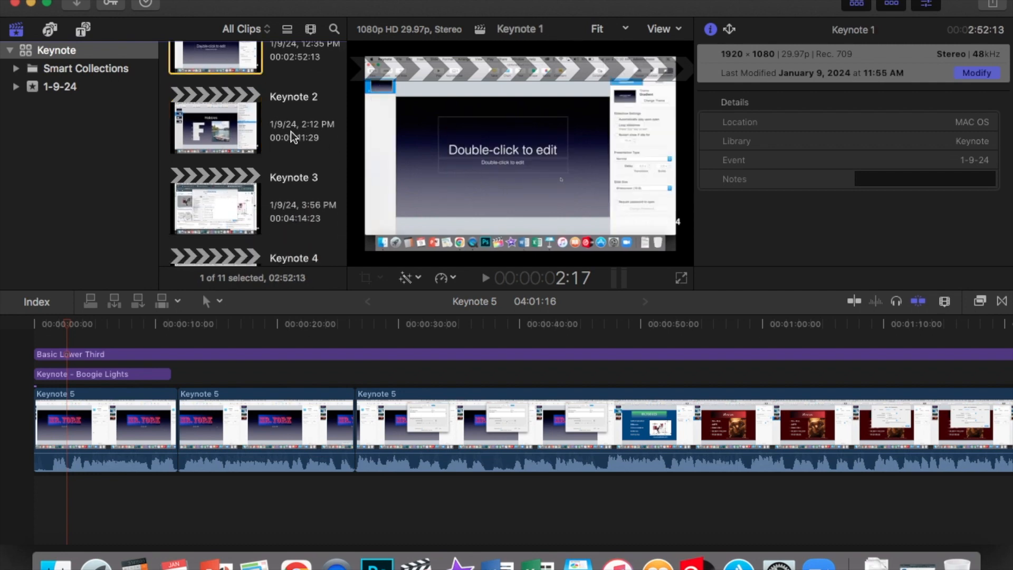
pyautogui.click(222, 130)
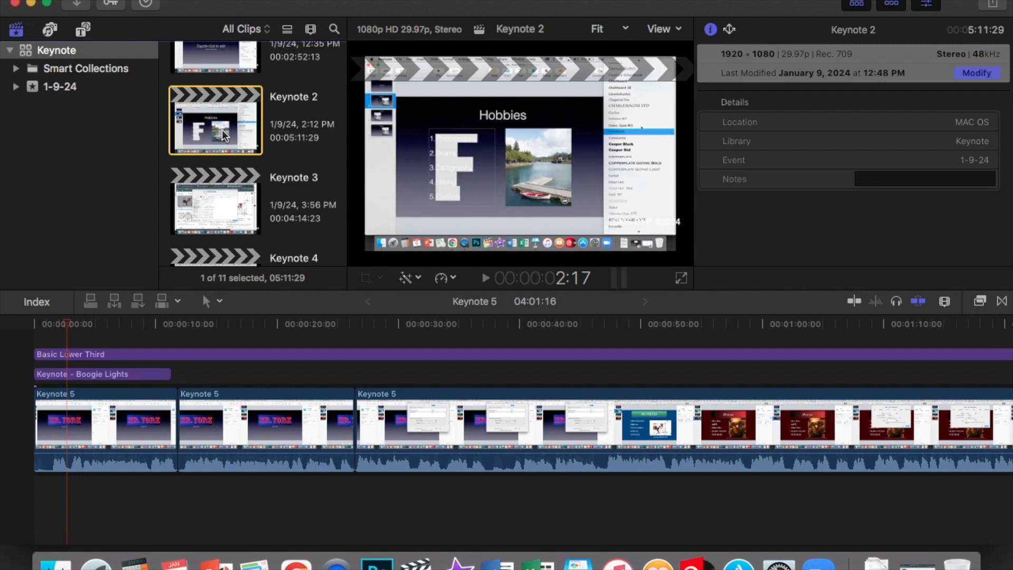
# Step: Preview the Keynote 3, Keynote 4 and Keynote 5 projects in turn and scroll back through the project list
pyautogui.scroll(-3, 223, 132)
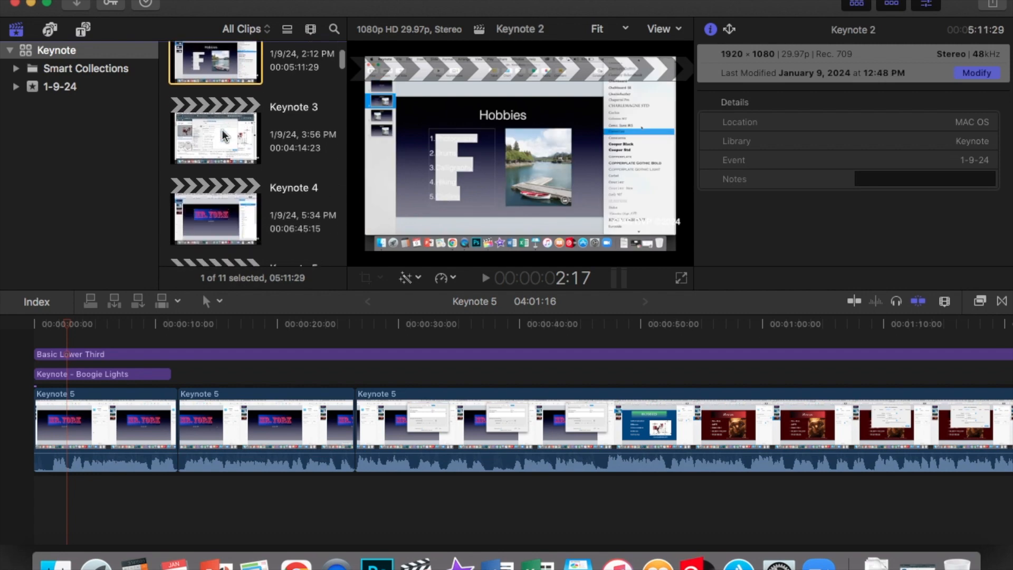
pyautogui.click(226, 136)
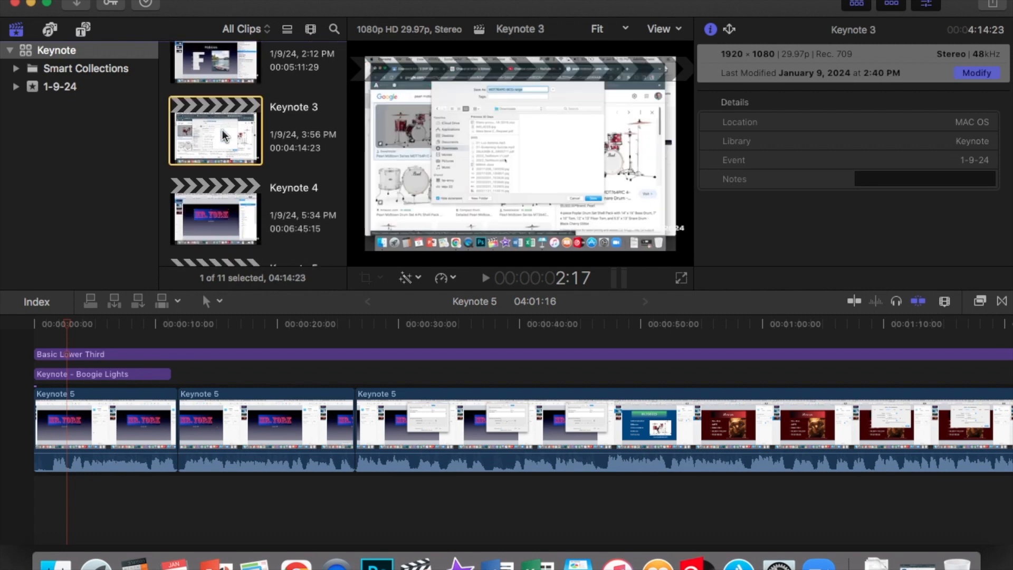
pyautogui.scroll(-4, 225, 135)
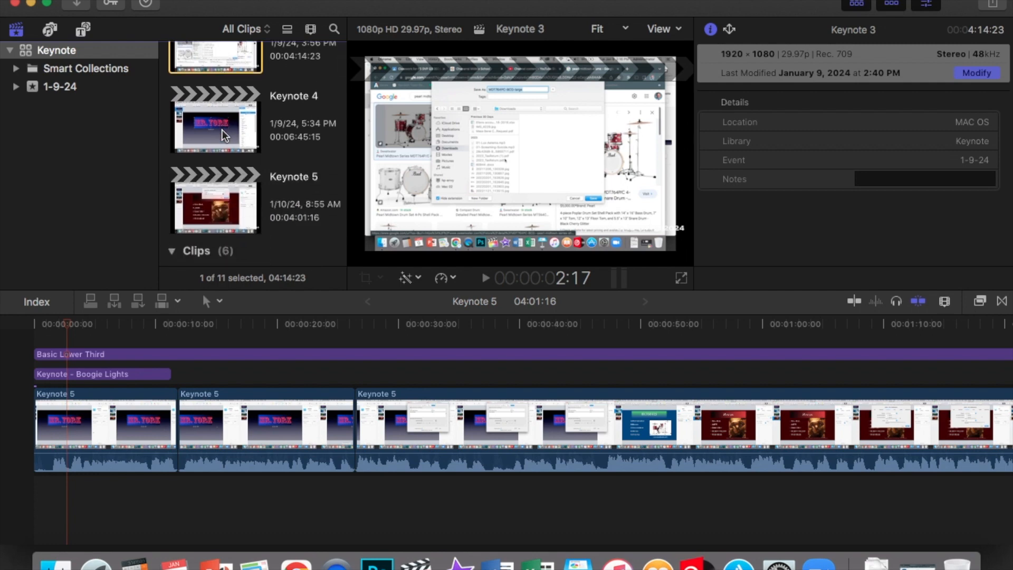
pyautogui.click(226, 136)
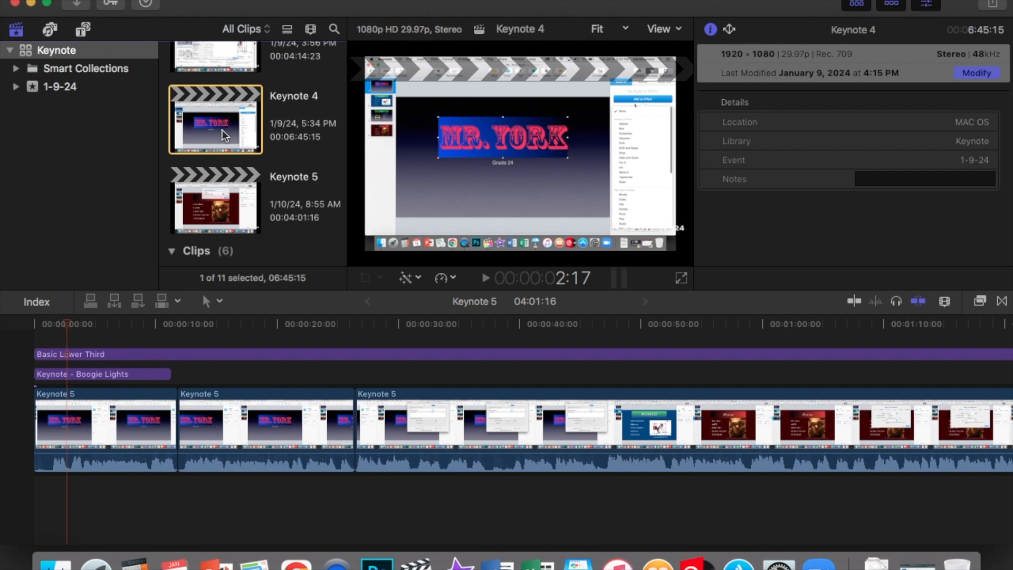
pyautogui.scroll(-4, 225, 136)
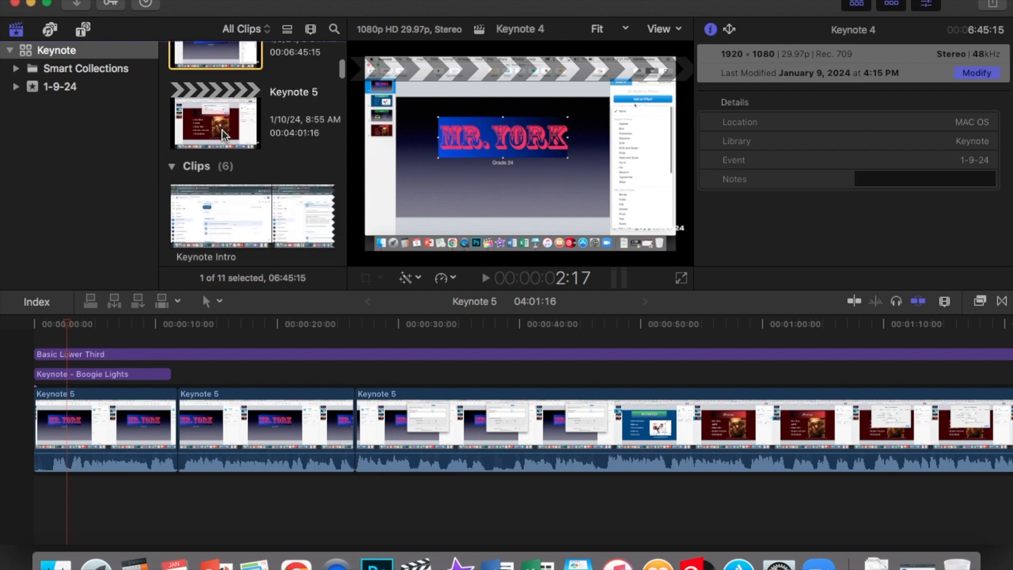
pyautogui.click(226, 136)
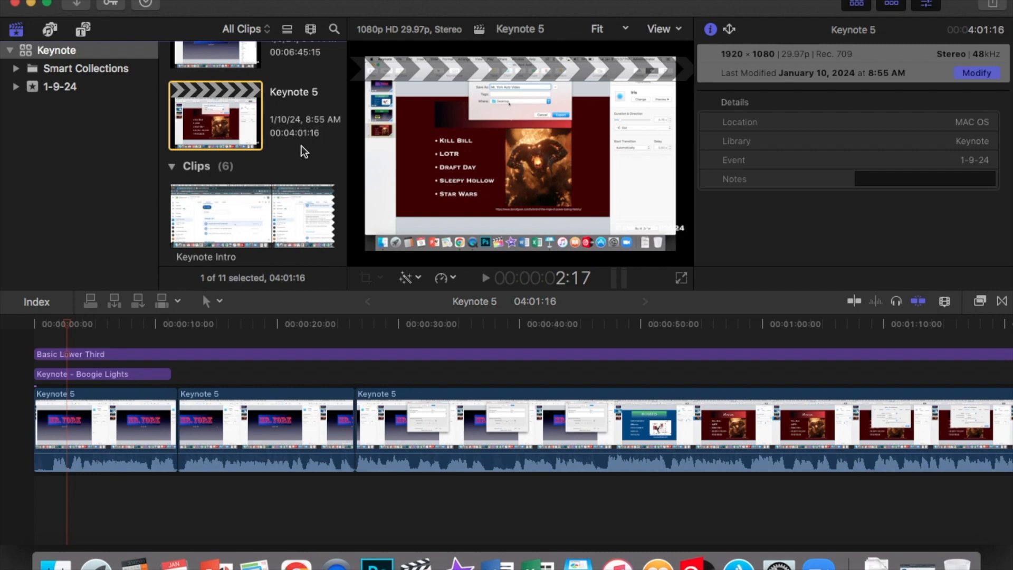
pyautogui.scroll(10, 302, 146)
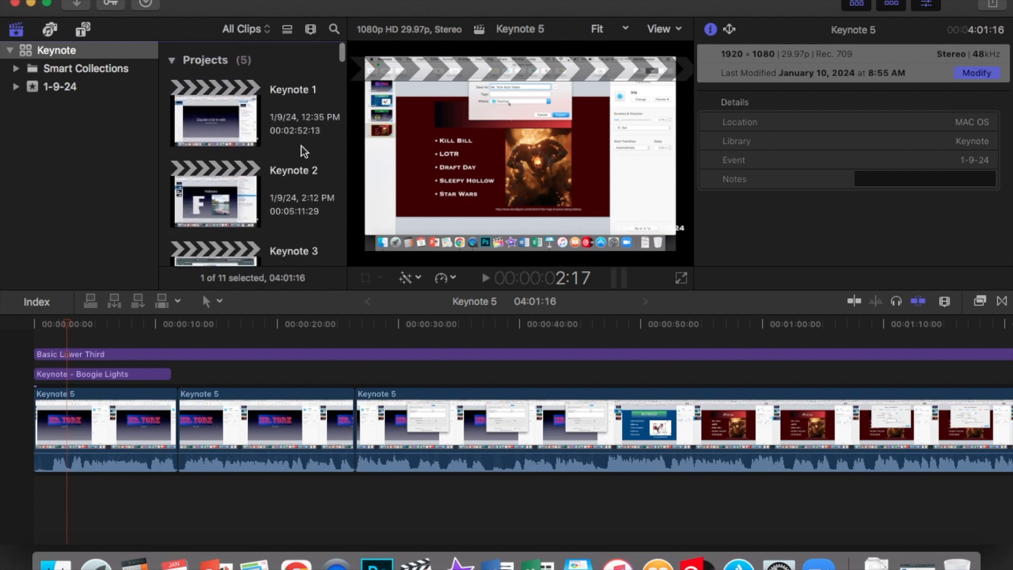
pyautogui.scroll(-2, 302, 146)
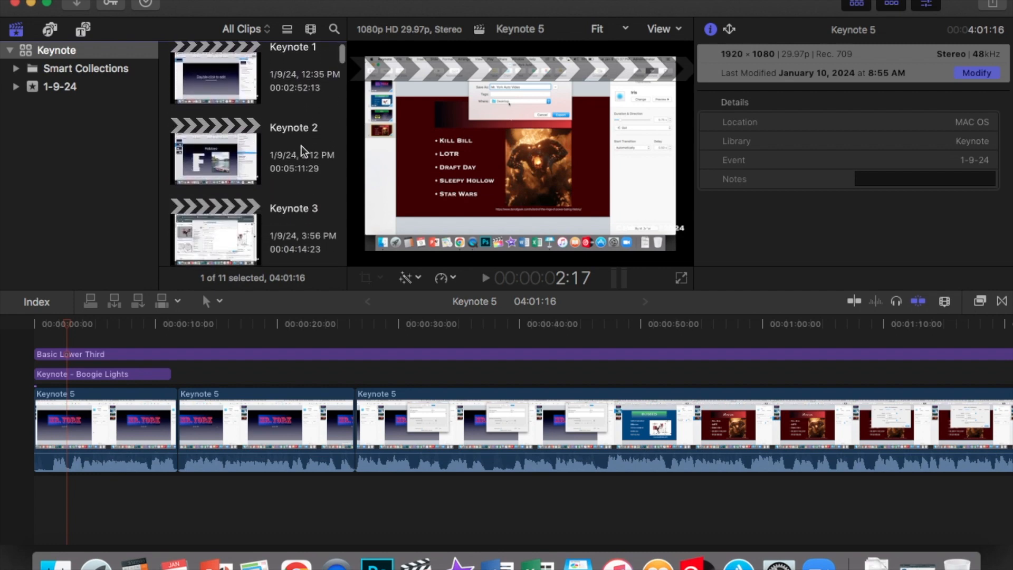
pyautogui.scroll(-6, 302, 146)
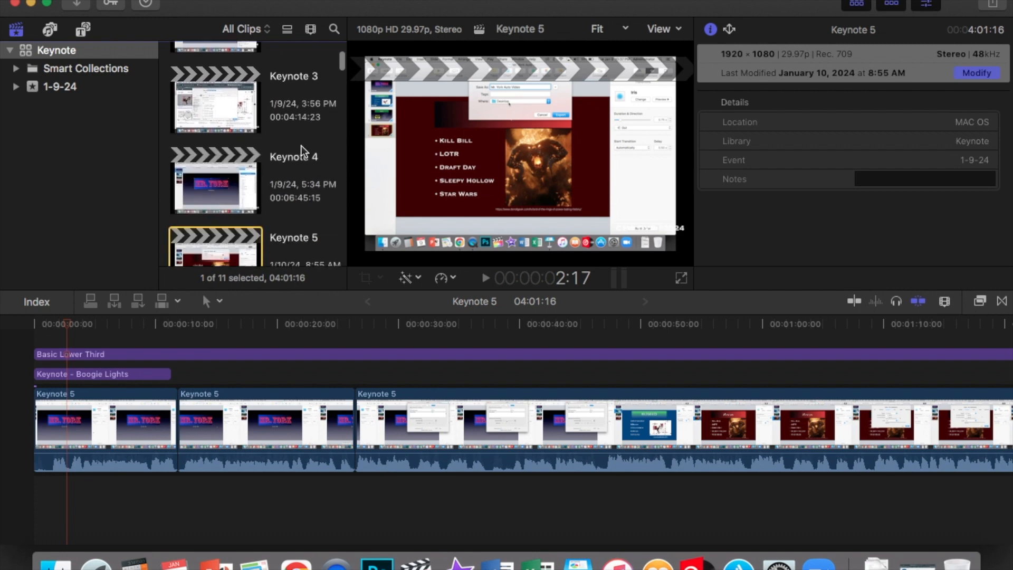
# Step: Minimize the editing window and move the Mr. York Auto Video file on the desktop
pyautogui.click(30, 4)
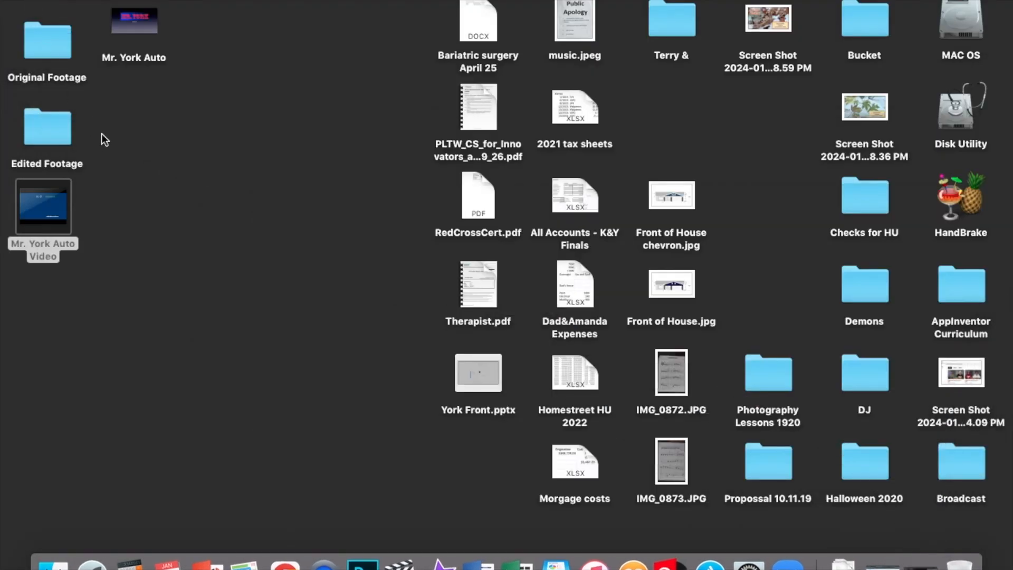
pyautogui.moveTo(61, 203); pyautogui.dragTo(349, 37)
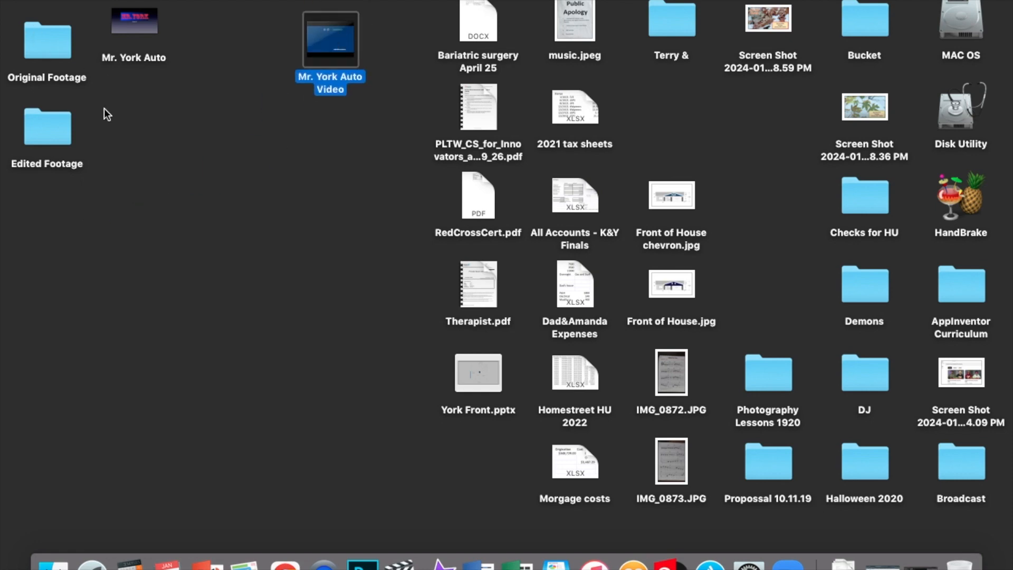
# Step: Inspect the contents of the Original Footage folder, close it, and open the Edited Footage folder
pyautogui.doubleClick(47, 42)
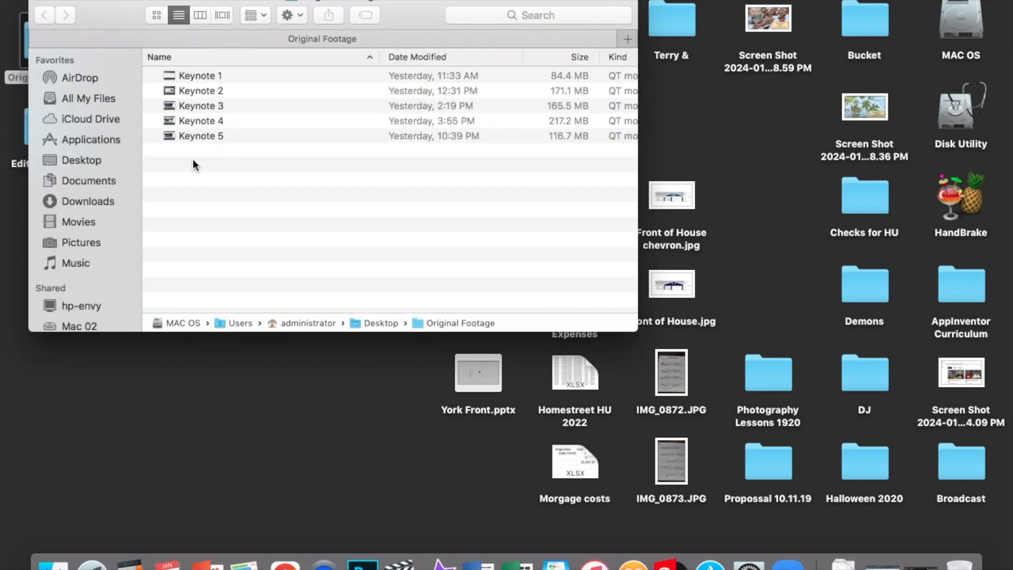
pyautogui.click(42, 2)
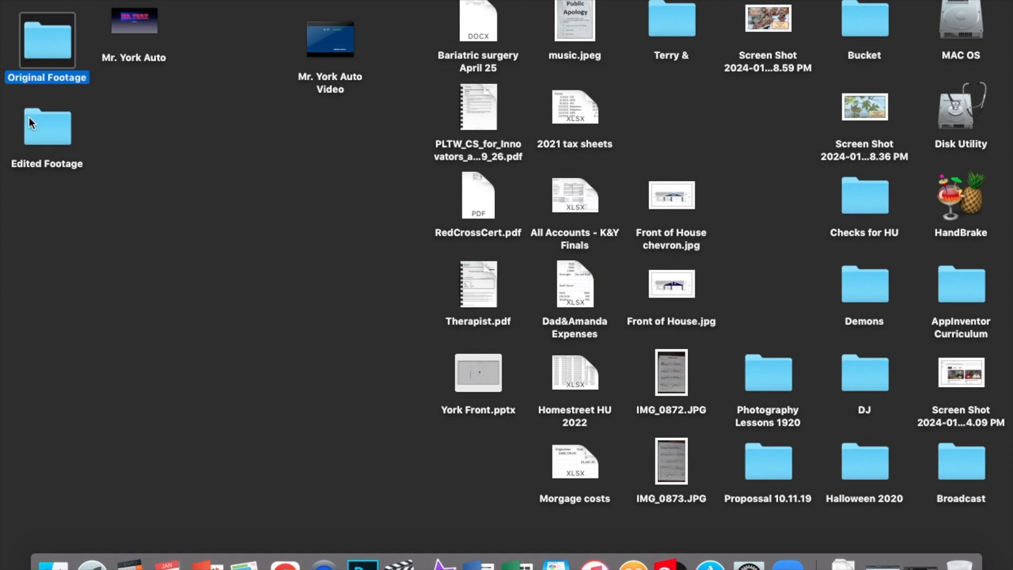
pyautogui.doubleClick(56, 121)
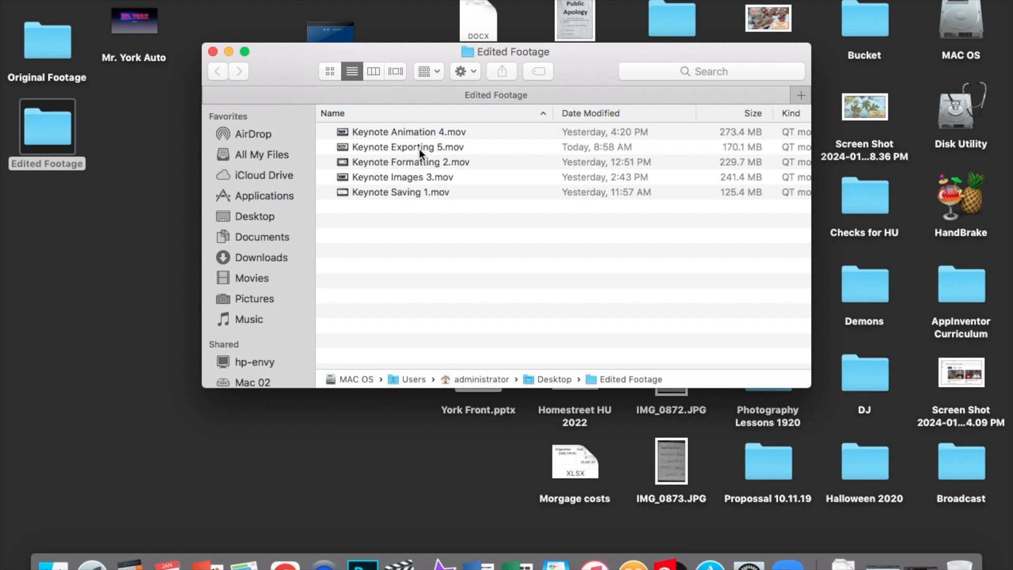
# Step: Switch to the browser's YouTube Studio tab and review the channel's uploaded videos
pyautogui.click(889, 560)
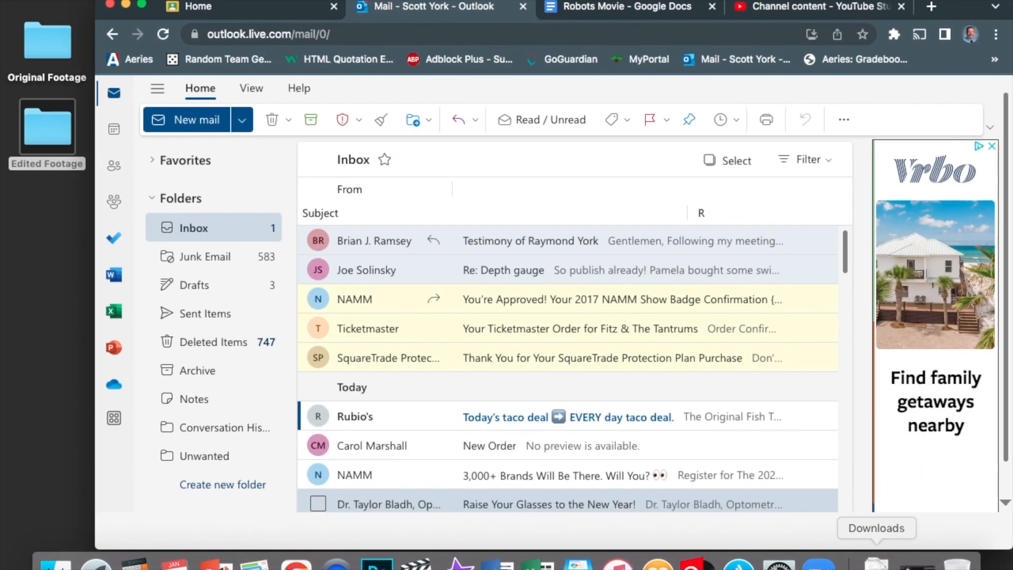
pyautogui.click(812, 11)
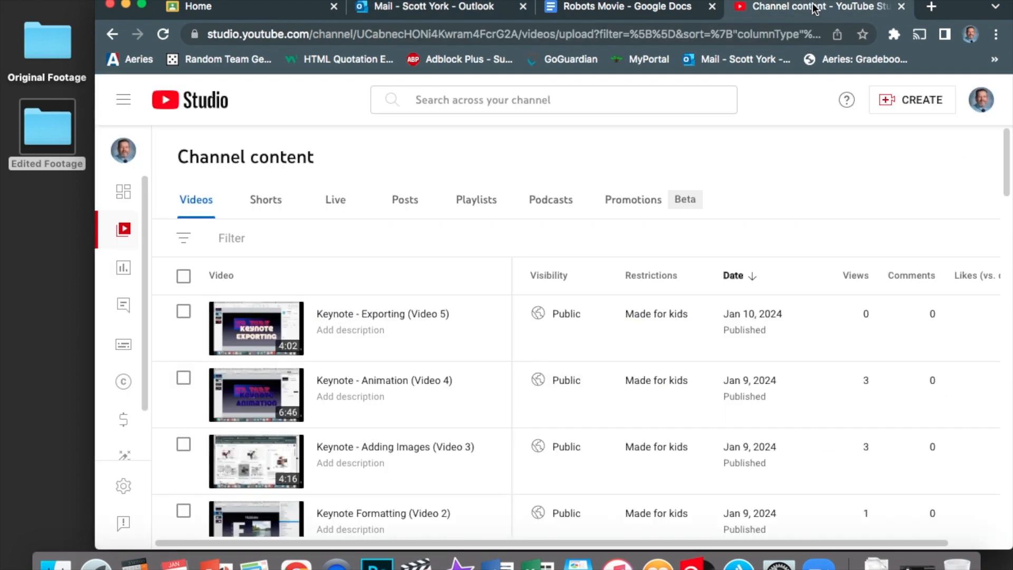
pyautogui.scroll(-3, 326, 248)
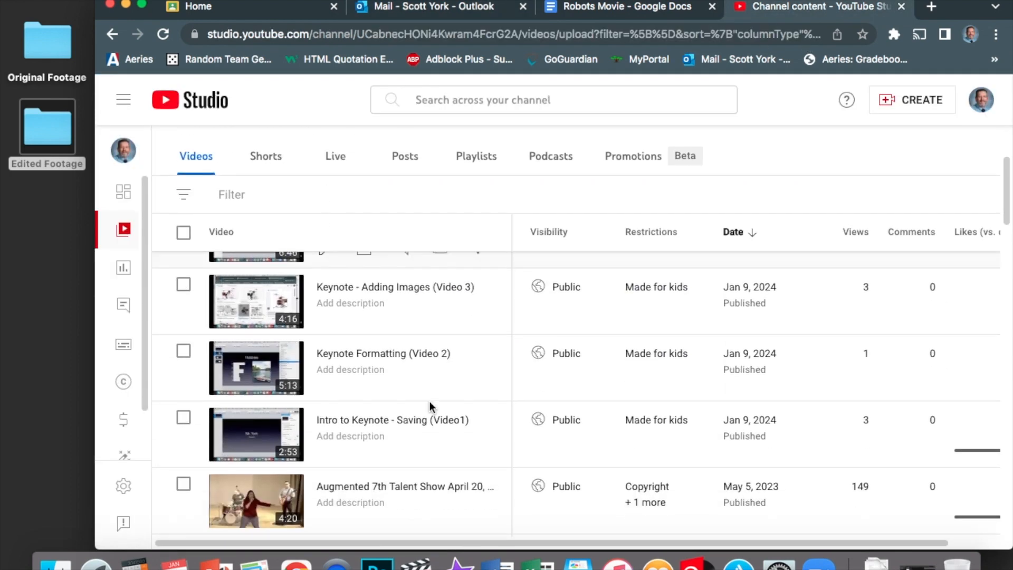
pyautogui.scroll(3, 468, 432)
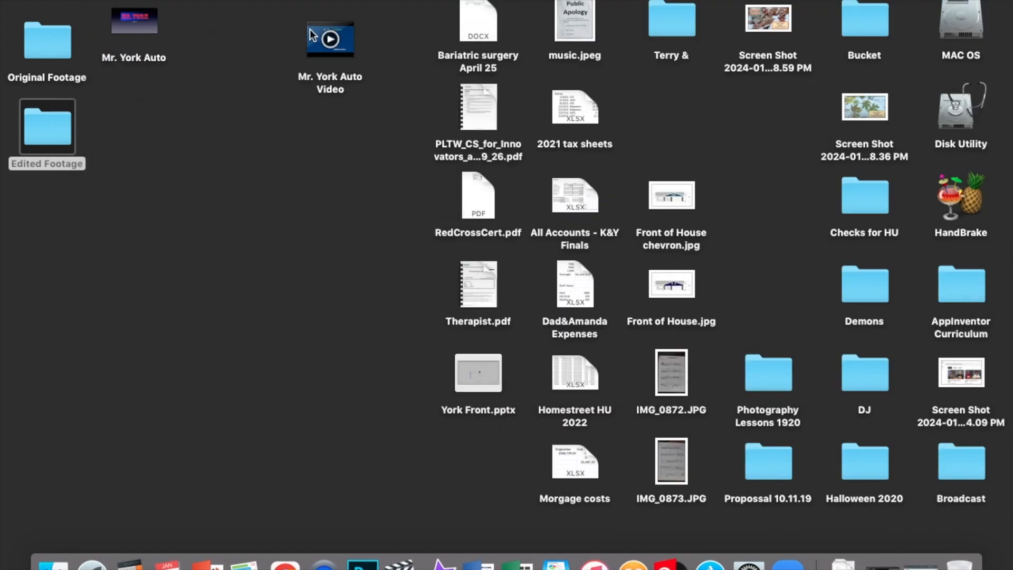
# Step: Arrange the Mr. York Auto Video and Mr. York Auto files in a column beneath the footage folders
pyautogui.click(347, 37)
pyautogui.moveTo(347, 36); pyautogui.dragTo(79, 218)
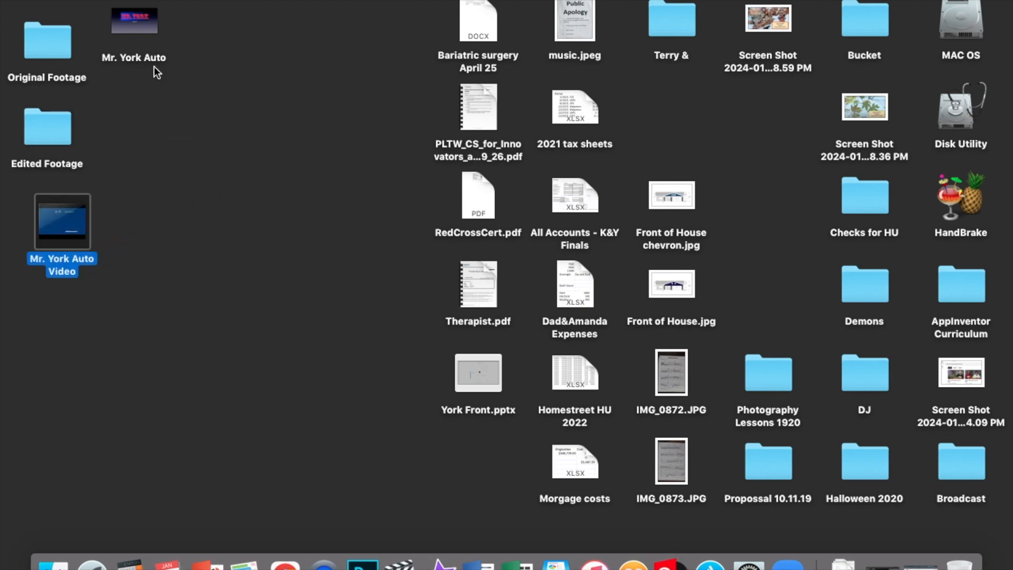
pyautogui.moveTo(150, 22)
pyautogui.moveTo(144, 17); pyautogui.dragTo(274, 37)
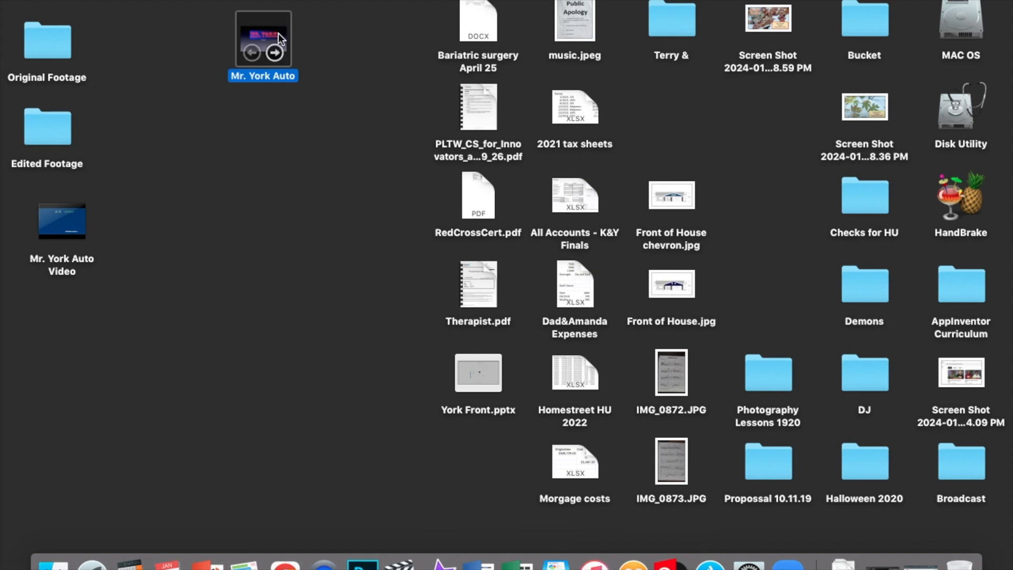
pyautogui.moveTo(278, 33); pyautogui.dragTo(77, 334)
pyautogui.moveTo(76, 218); pyautogui.dragTo(61, 204)
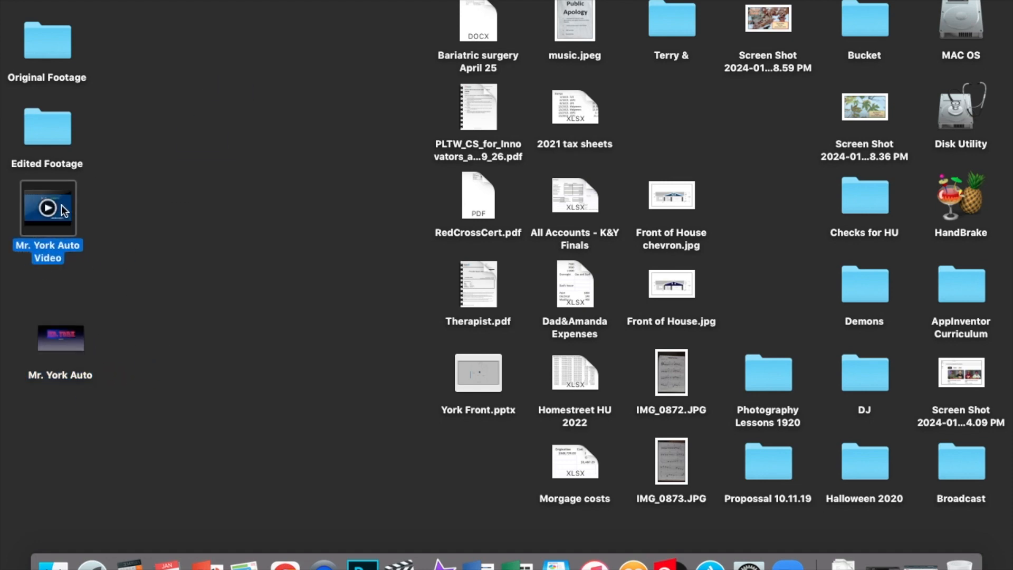
pyautogui.moveTo(63, 344); pyautogui.dragTo(53, 305)
pyautogui.click(150, 161)
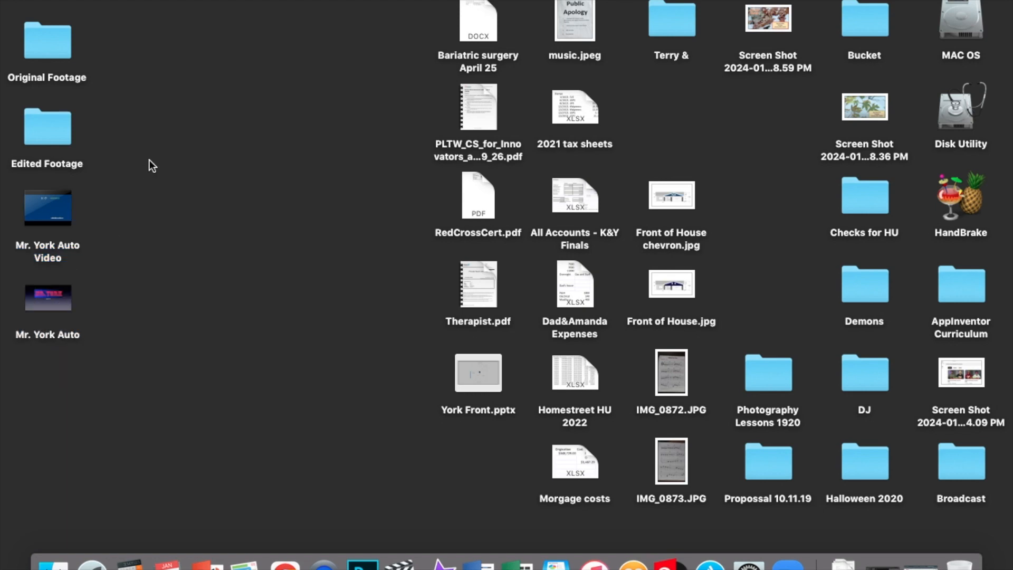
# Step: Open and close the Original Footage and Edited Footage folders to review their contents
pyautogui.doubleClick(54, 45)
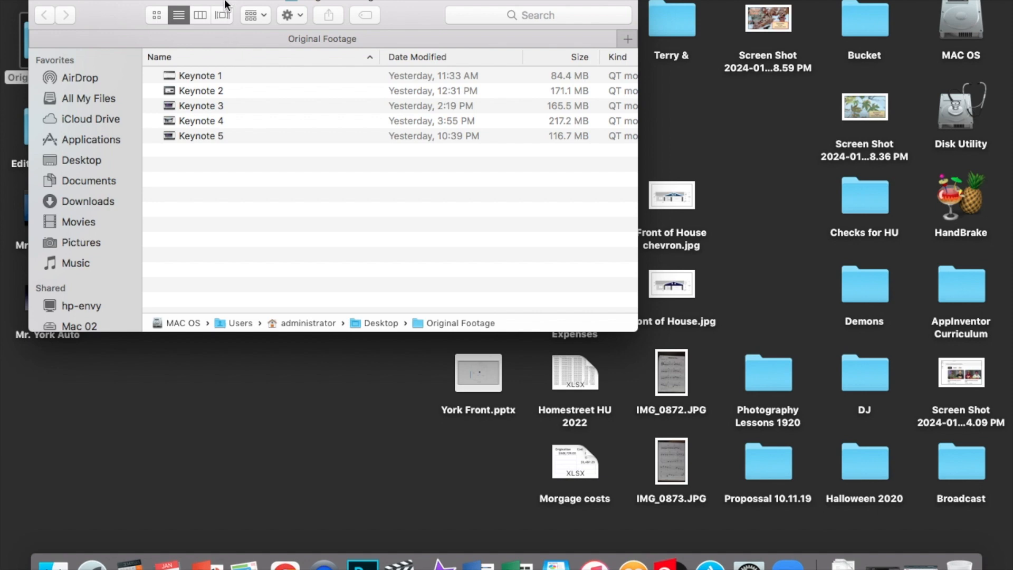
pyautogui.click(46, 3)
pyautogui.doubleClick(49, 119)
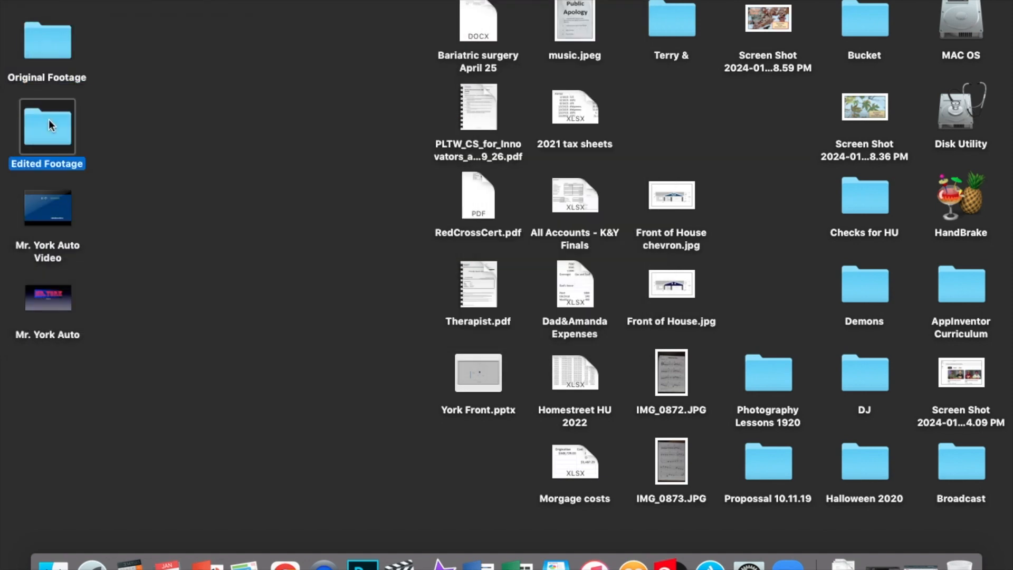
pyautogui.click(213, 52)
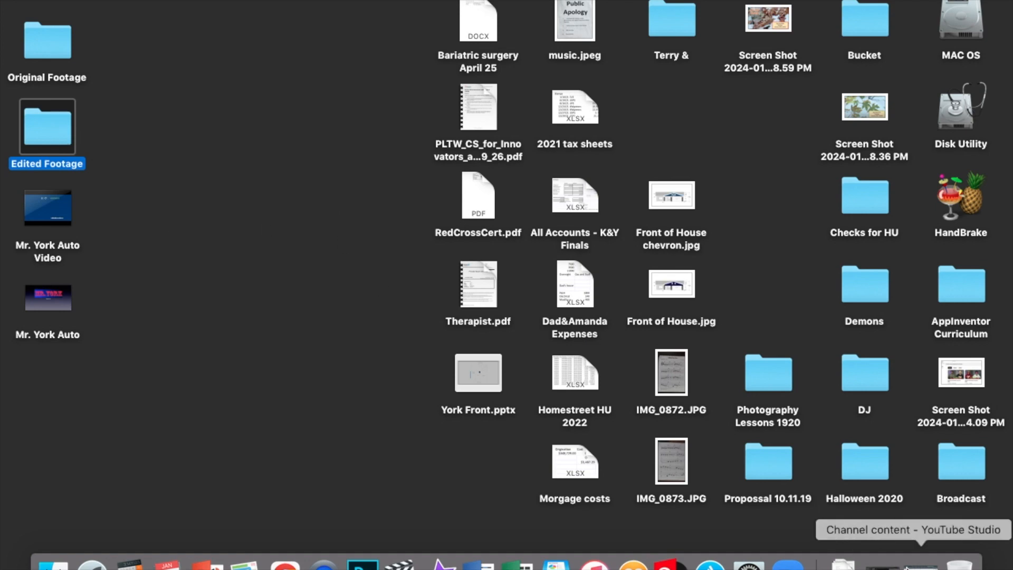
# Step: Return to the video editor and select the Keynote 1 project in the project list
pyautogui.click(884, 563)
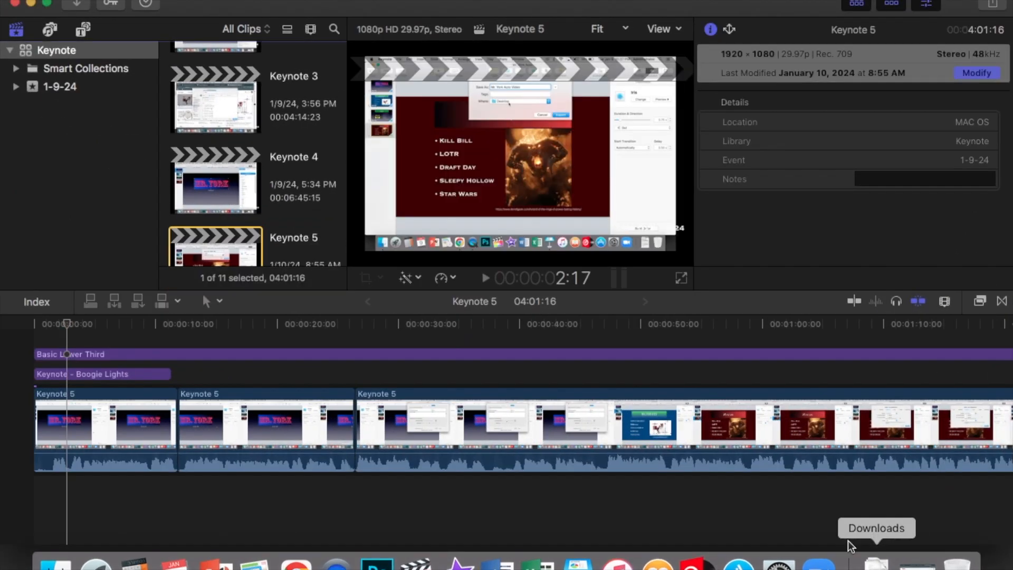
pyautogui.scroll(5, 308, 212)
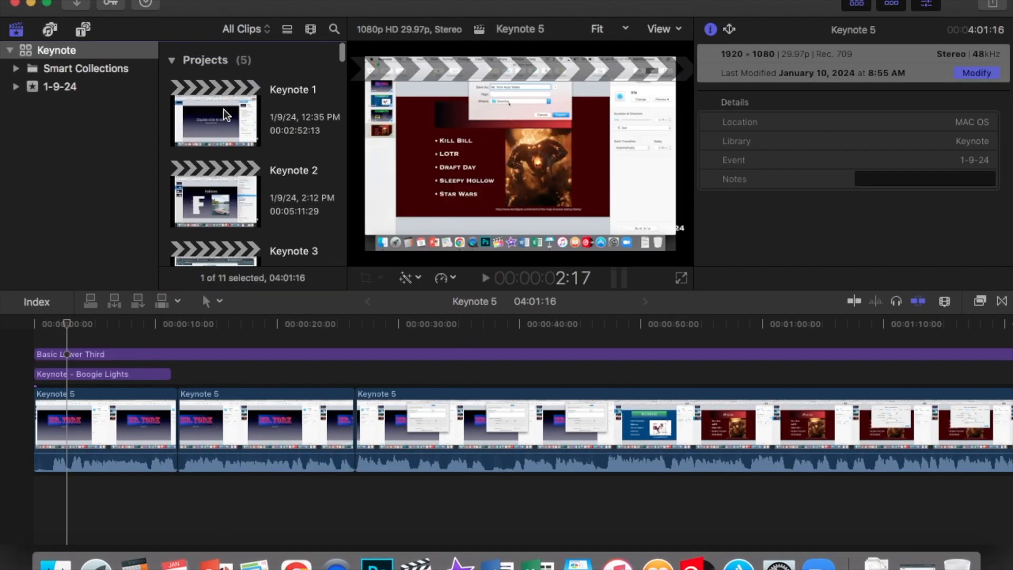
pyautogui.click(224, 109)
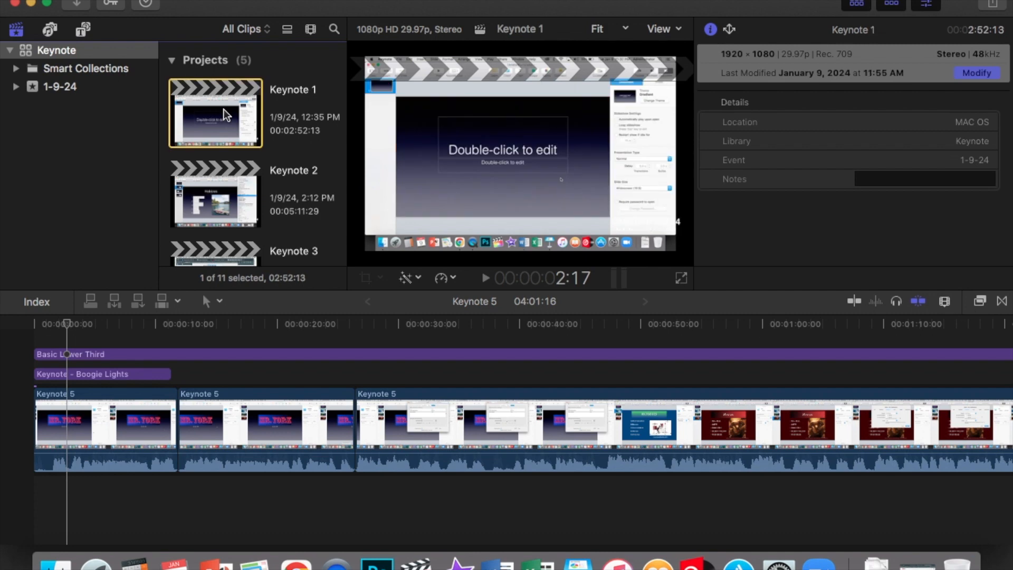
# Step: Select the Basic Lower Third title, open its CMS DVP ©2024 text and expand its Face settings
pyautogui.scroll(-1, 224, 109)
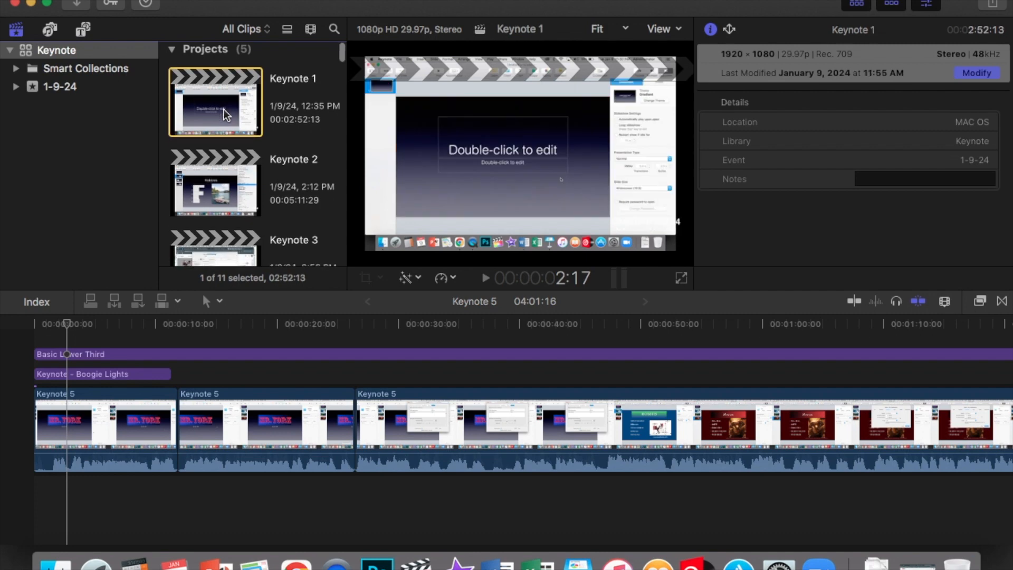
pyautogui.click(124, 330)
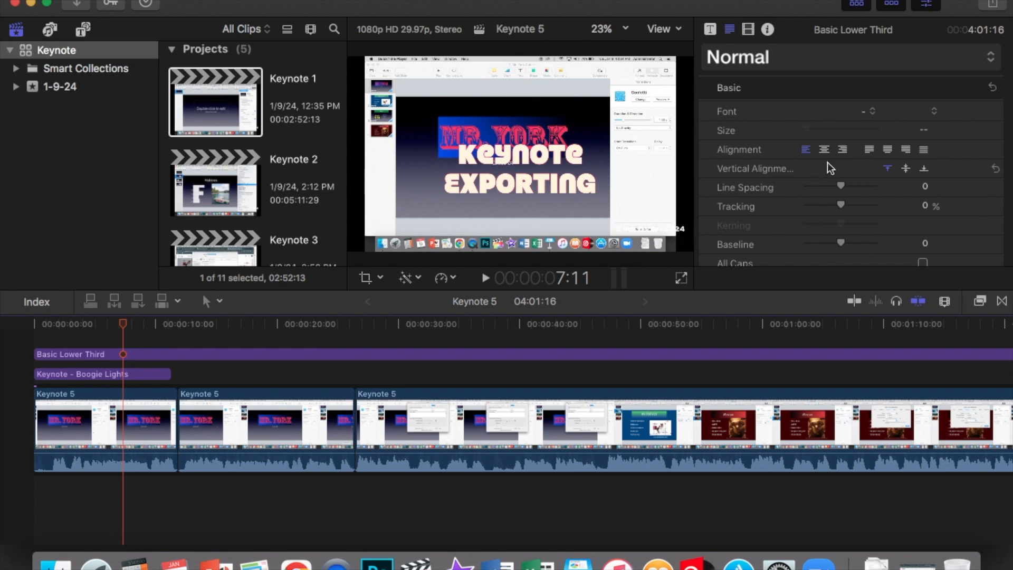
pyautogui.click(305, 357)
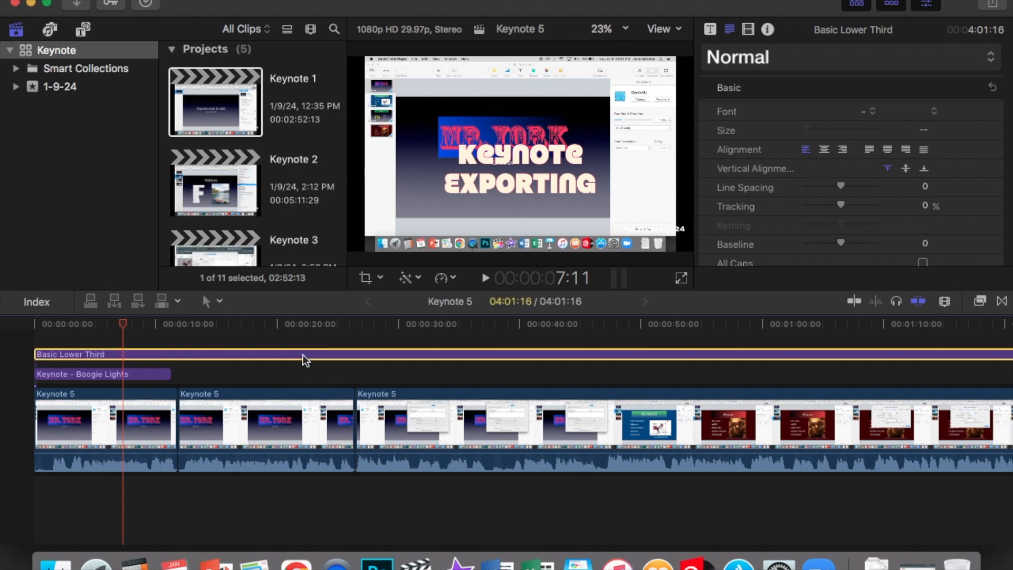
pyautogui.doubleClick(679, 232)
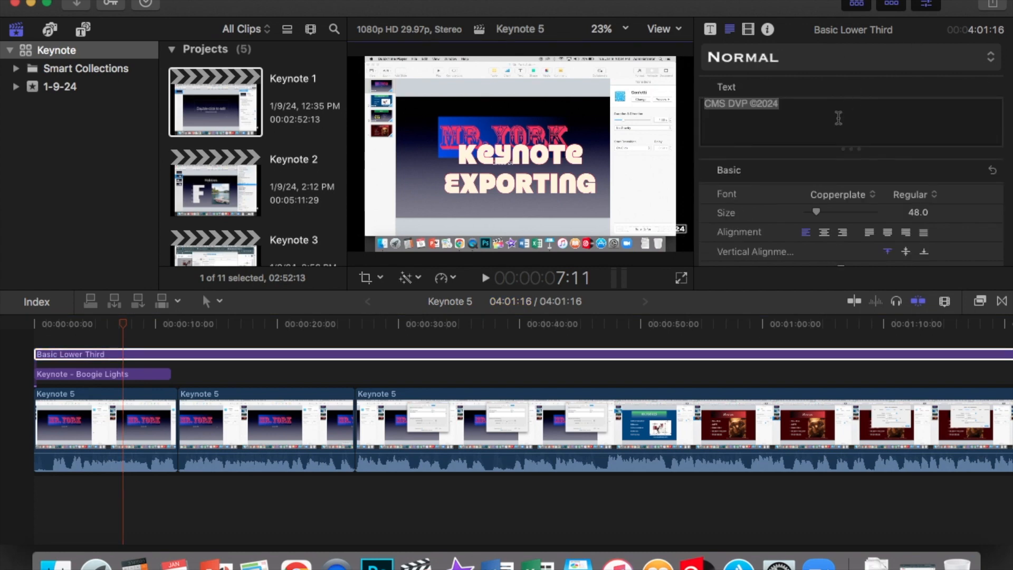
pyautogui.scroll(-2, 839, 118)
pyautogui.scroll(-5, 871, 198)
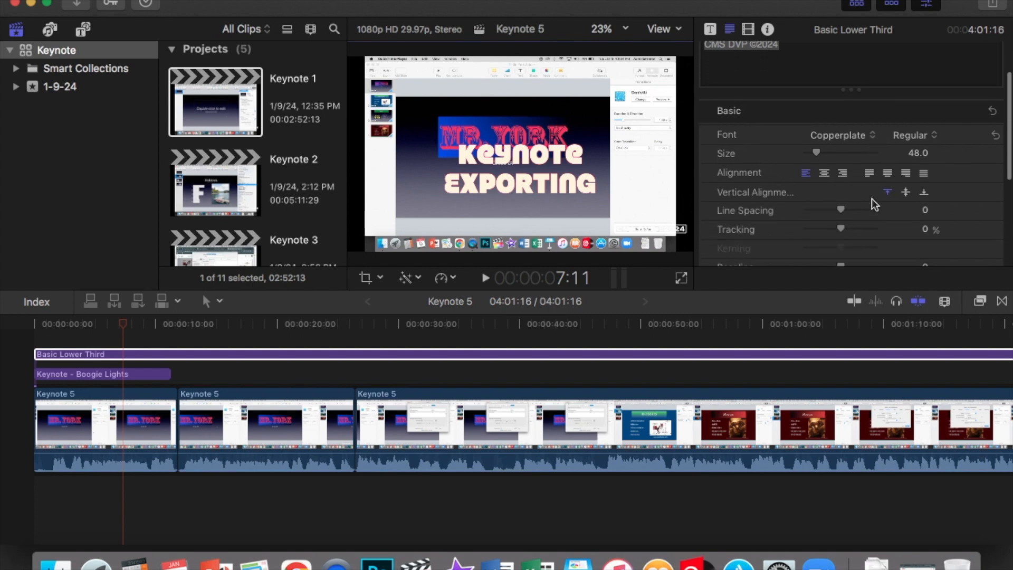
pyautogui.scroll(-3, 872, 198)
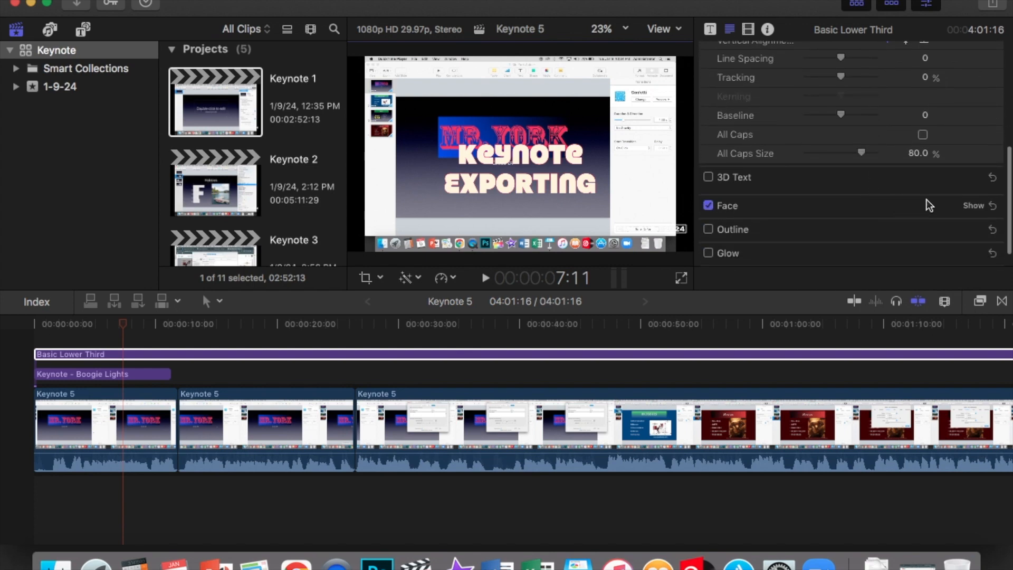
pyautogui.click(979, 207)
pyautogui.scroll(-3, 929, 207)
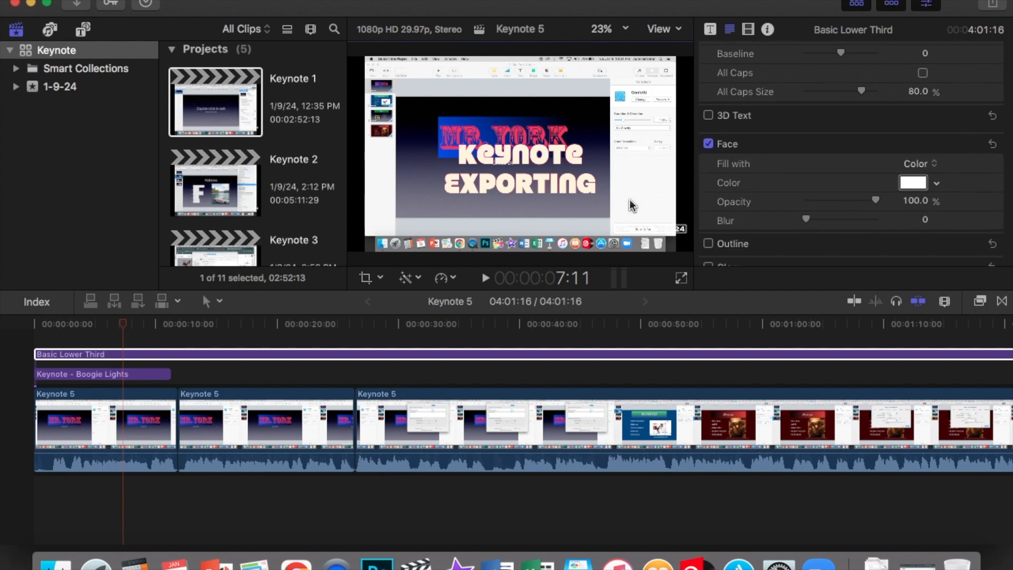
# Step: Scrub through the Keynote 5 timeline and preview the project in full-screen playback
pyautogui.click(451, 332)
pyautogui.click(583, 326)
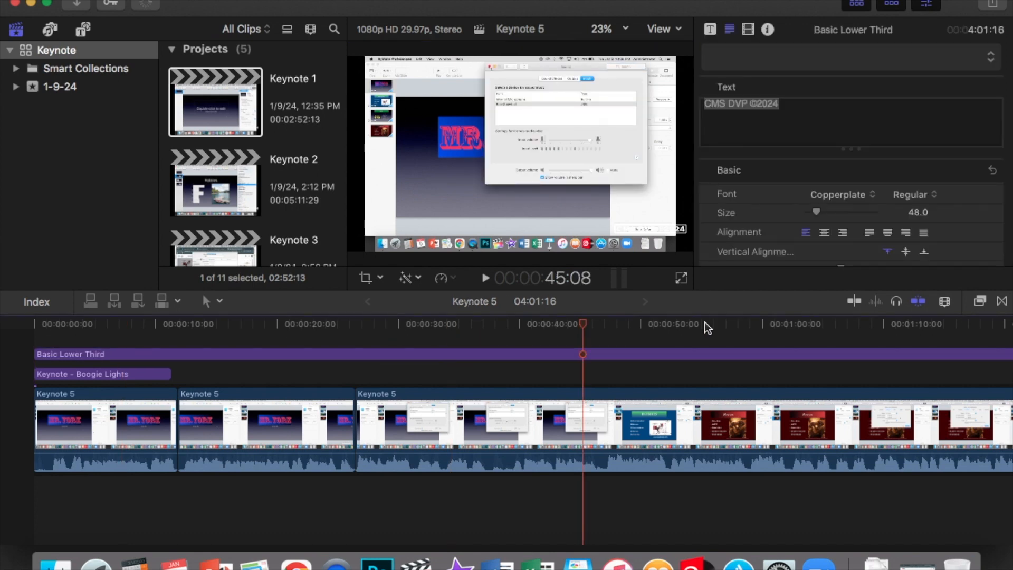
pyautogui.click(722, 328)
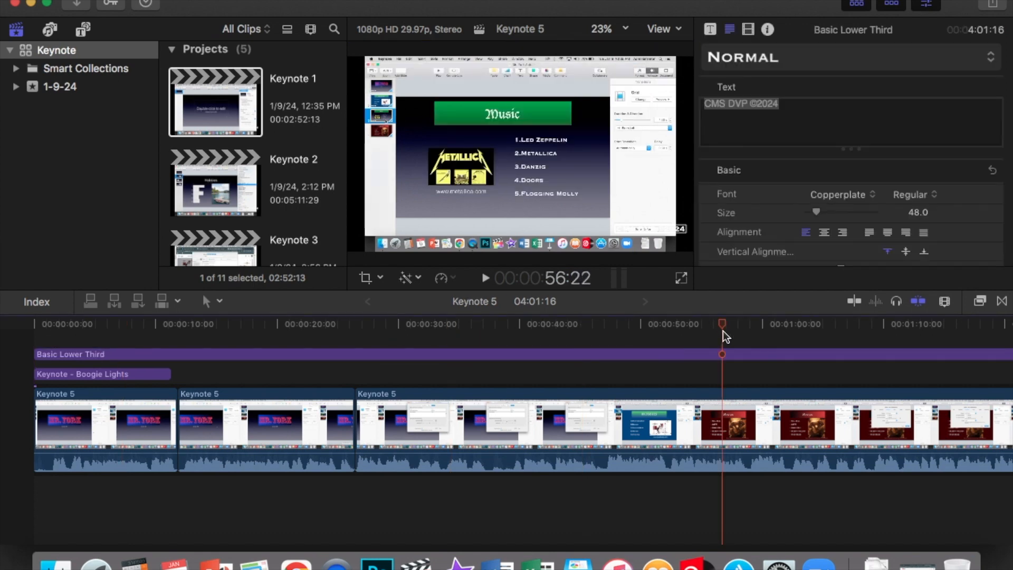
pyautogui.click(819, 336)
pyautogui.click(672, 342)
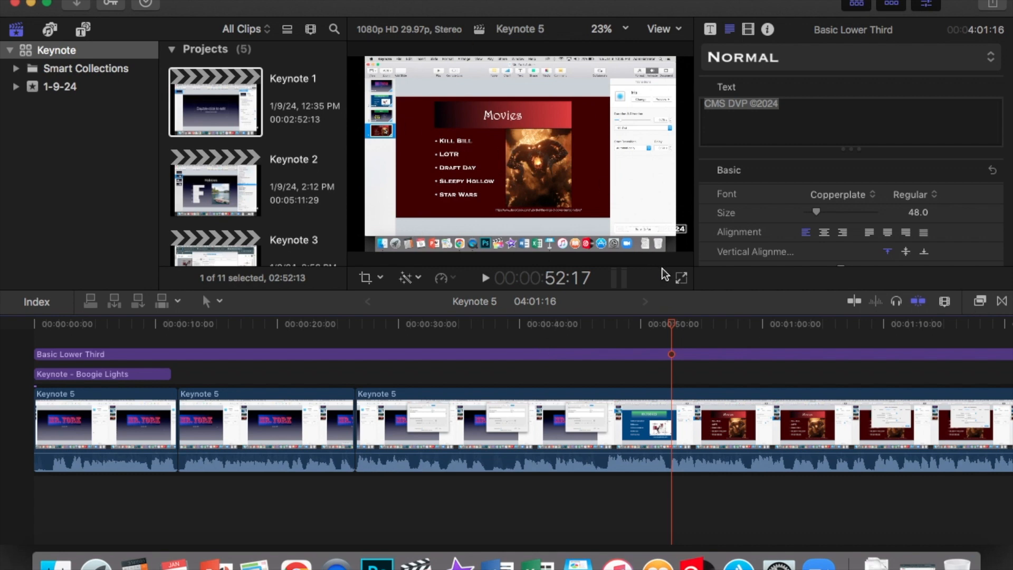
pyautogui.click(681, 278)
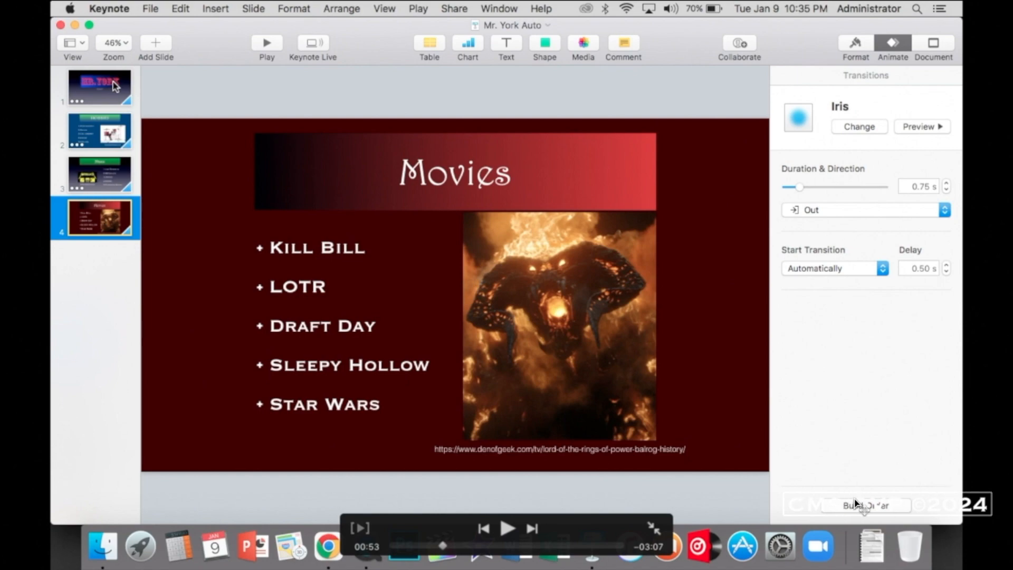
pyautogui.press('Escape')
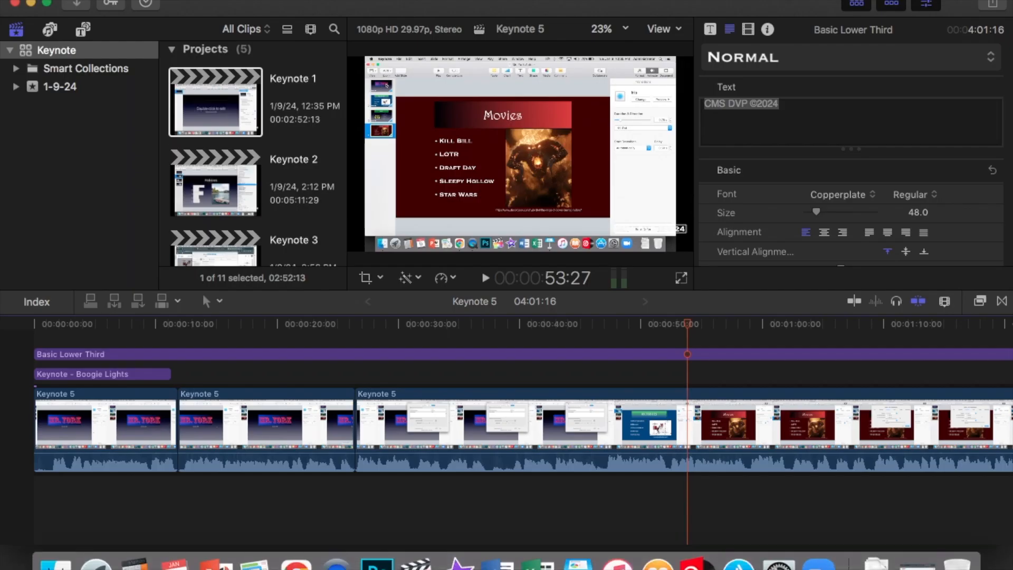
# Step: Reselect the lower third title and highlight its text in the inspector
pyautogui.click(521, 329)
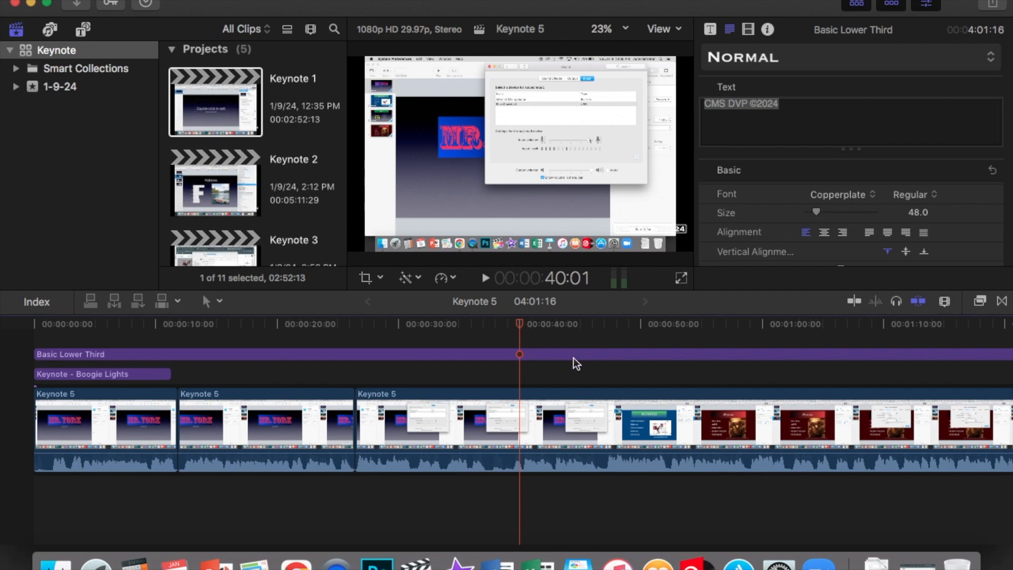
pyautogui.click(574, 356)
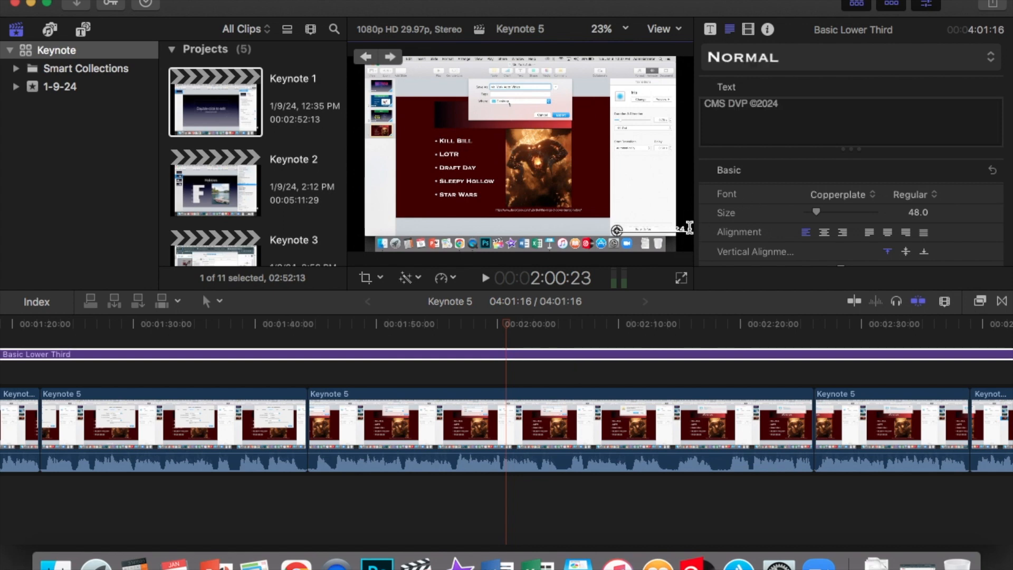
pyautogui.tripleClick(800, 104)
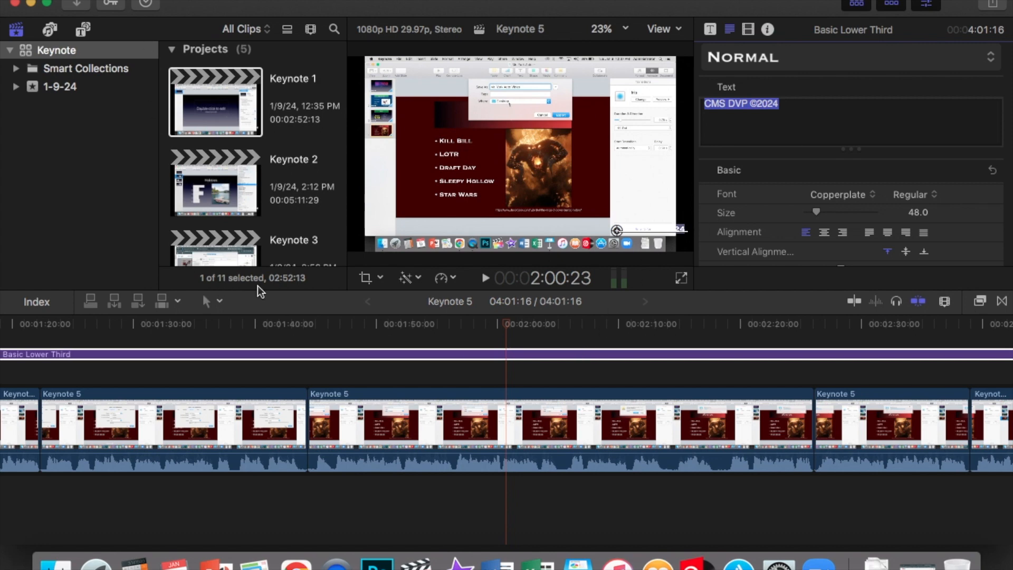
pyautogui.hscroll(-15, 635, 373)
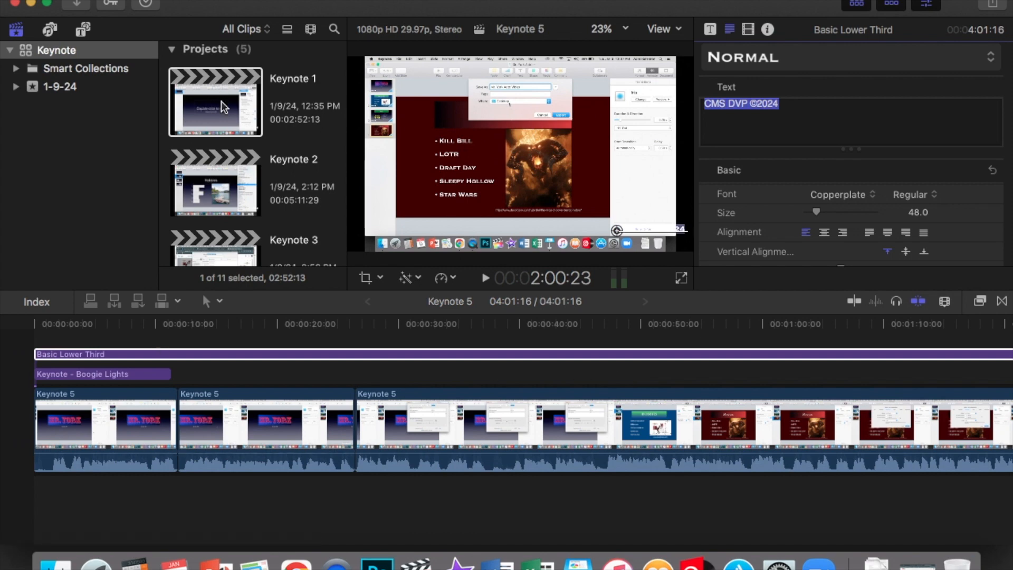
pyautogui.scroll(-10, 235, 183)
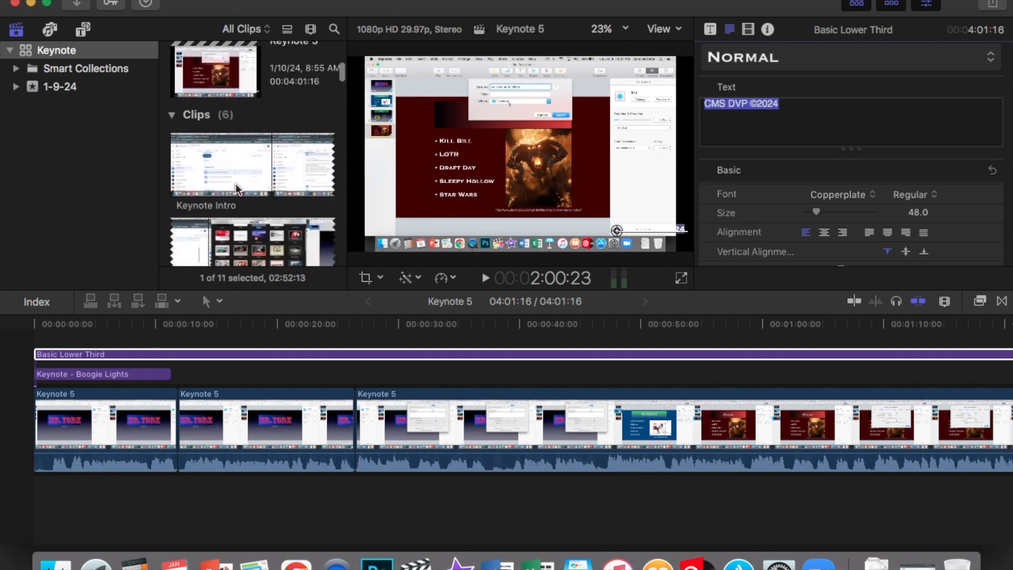
pyautogui.scroll(5, 235, 182)
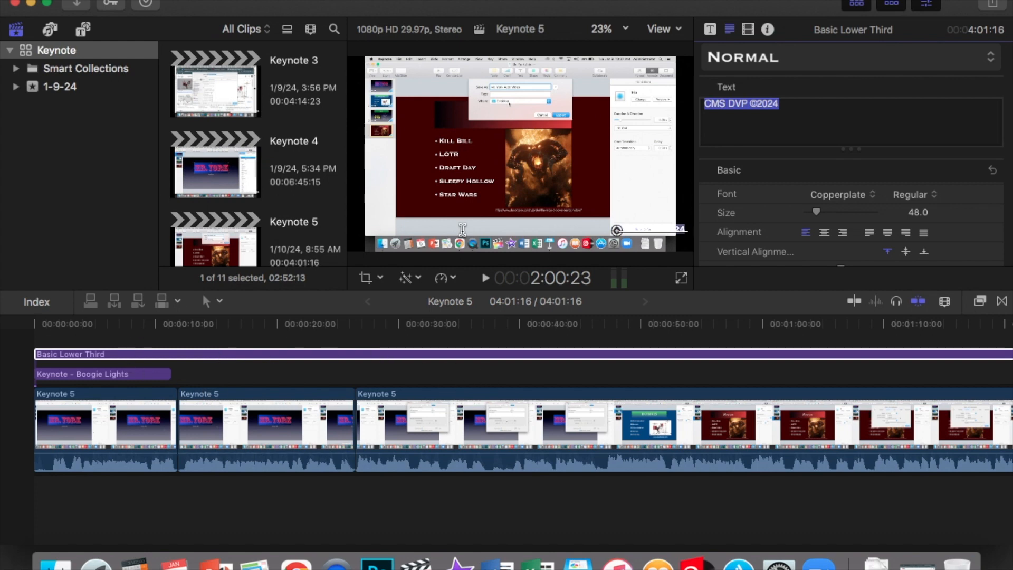
# Step: Select the Keynote - Boogie Lights title and scrub the playhead near the project's start
pyautogui.click(108, 333)
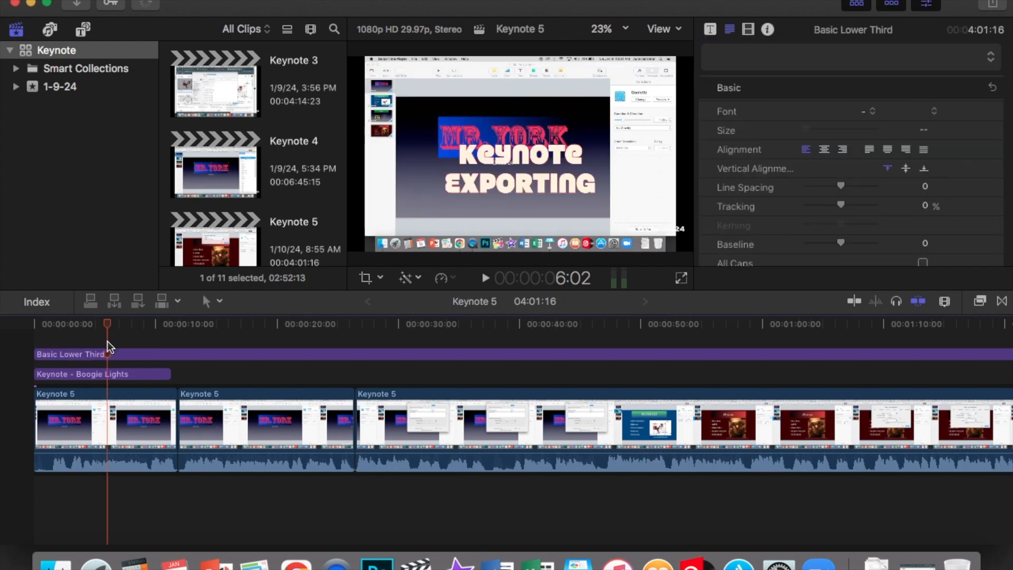
pyautogui.click(113, 375)
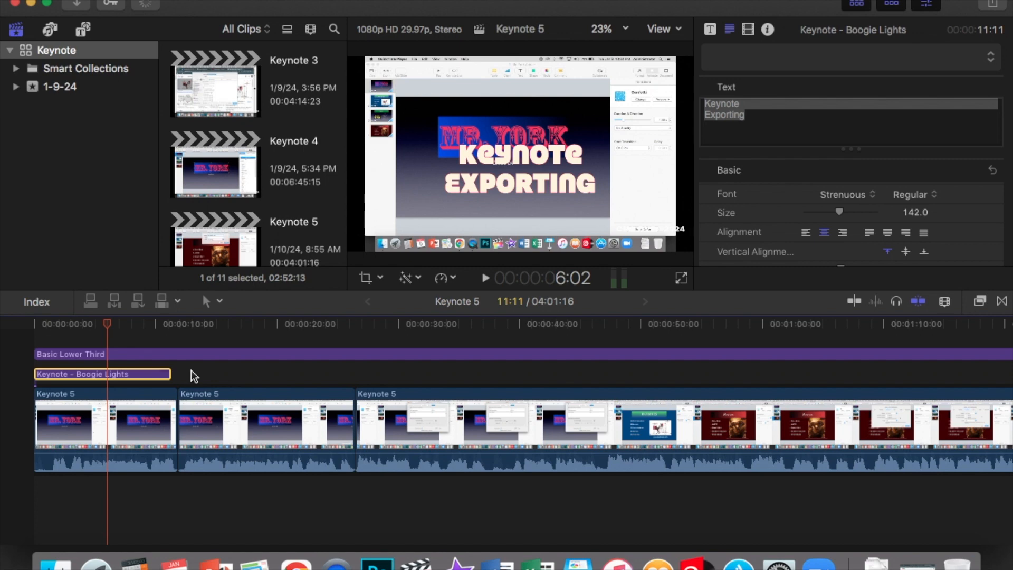
pyautogui.click(49, 325)
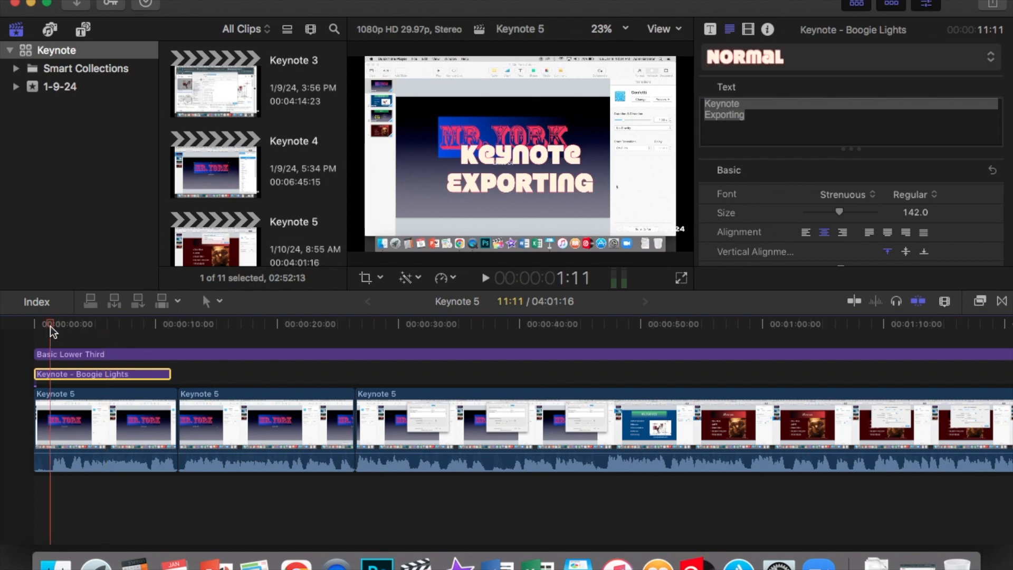
pyautogui.moveTo(50, 324); pyautogui.dragTo(91, 334)
# Step: Set the Basic Lower Third's face colour to red and preview it in full screen
pyautogui.click(135, 357)
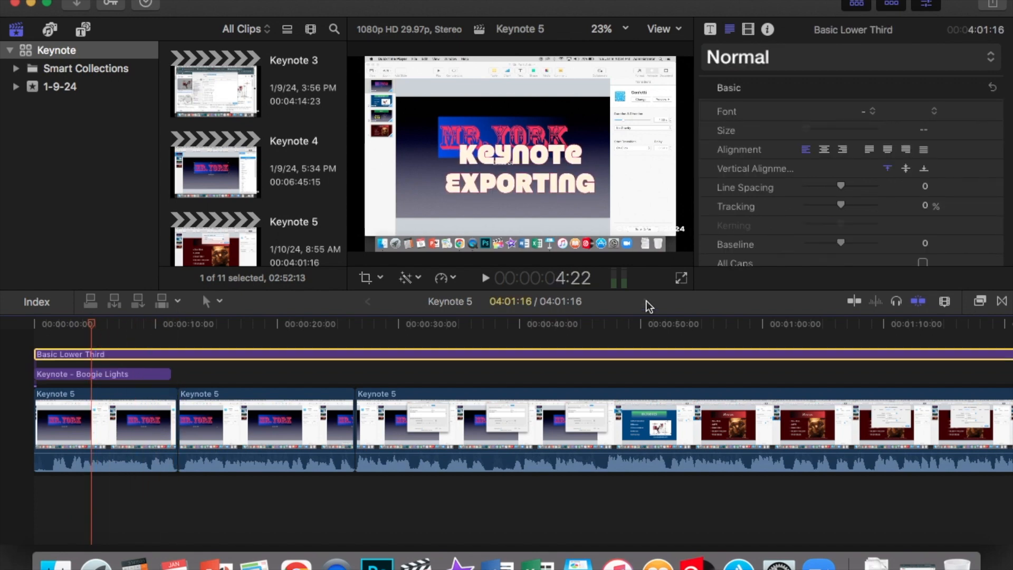
pyautogui.scroll(-5, 892, 171)
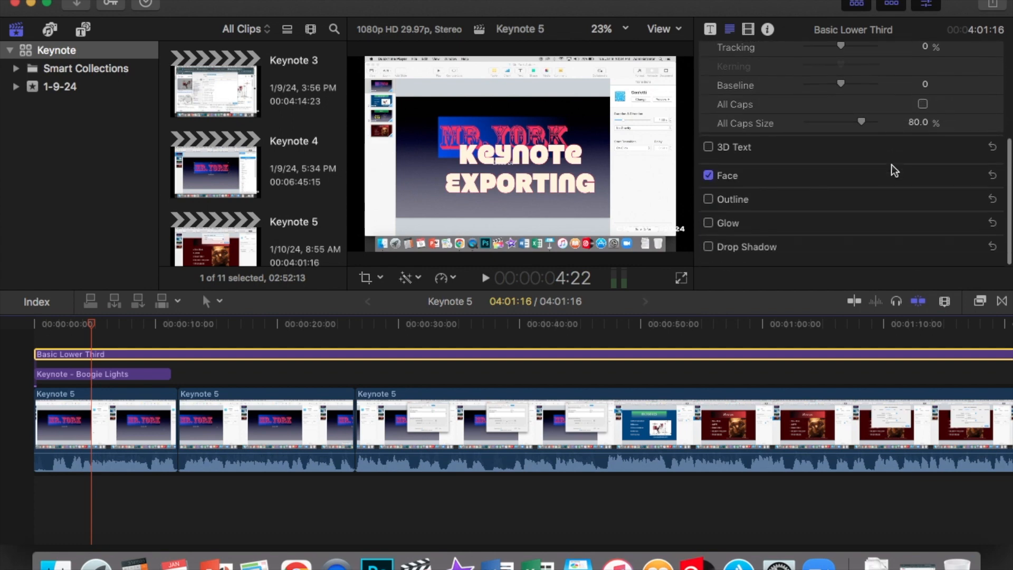
pyautogui.click(971, 185)
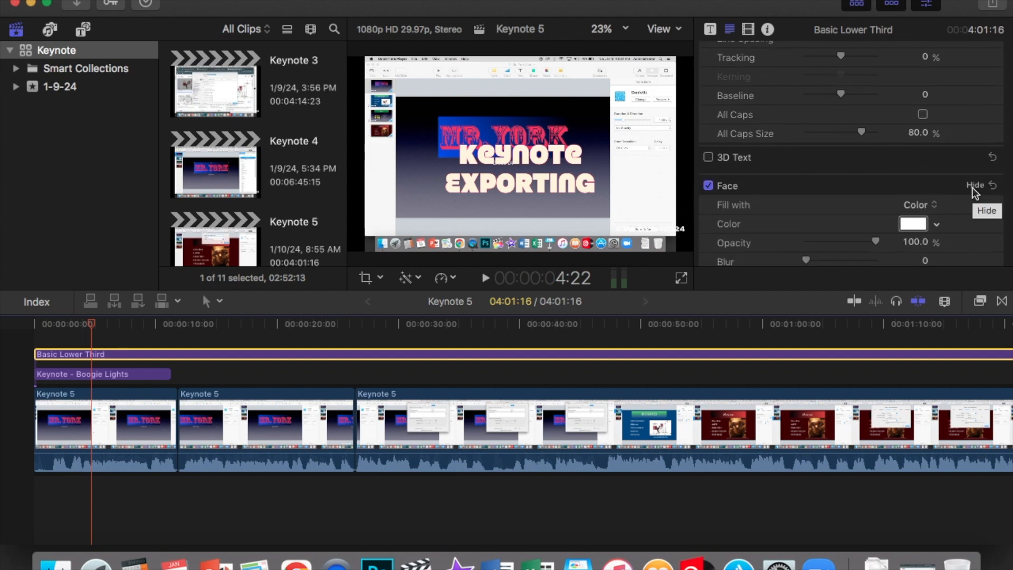
pyautogui.click(936, 225)
pyautogui.click(919, 244)
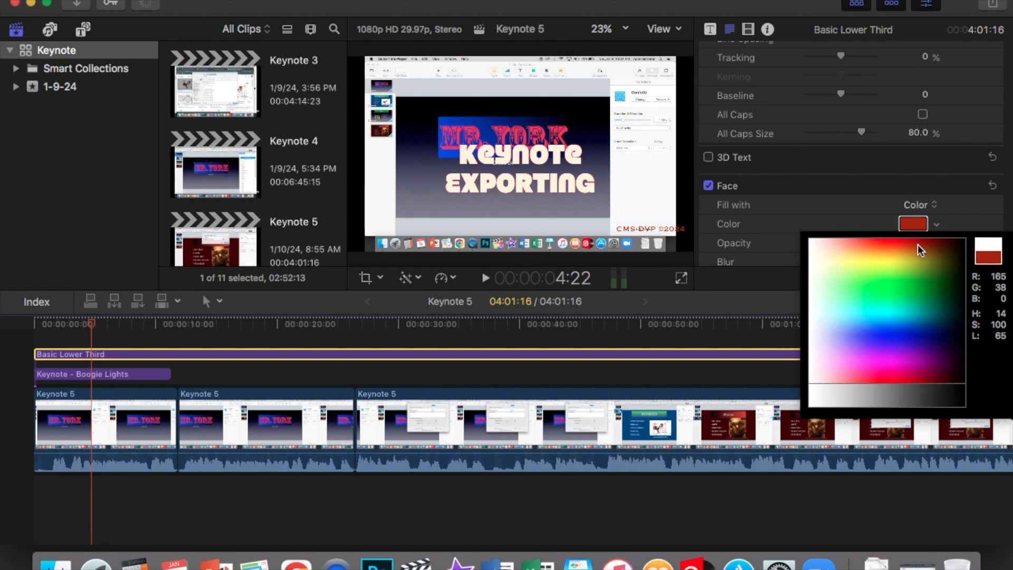
pyautogui.click(681, 279)
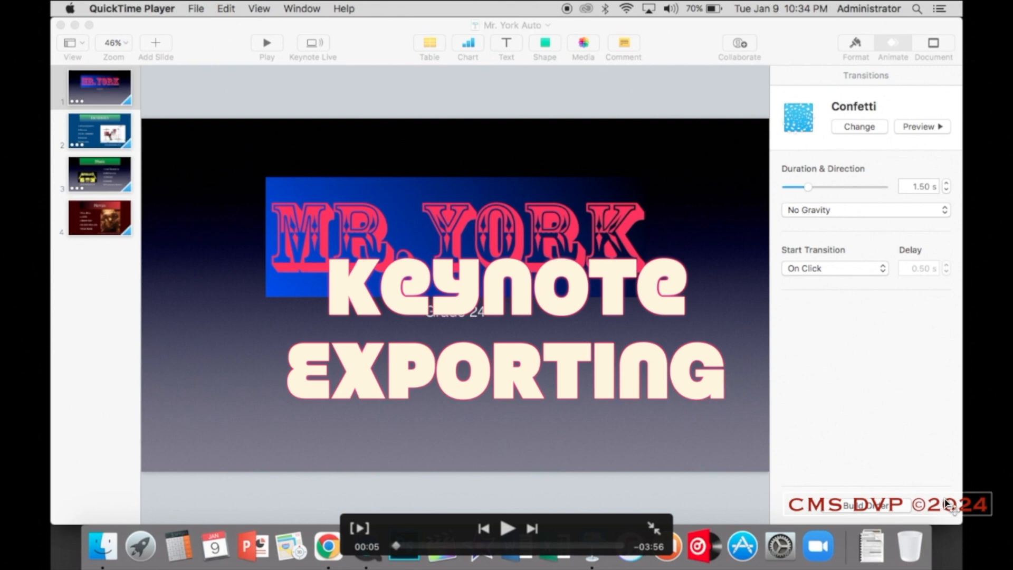
pyautogui.press('Escape')
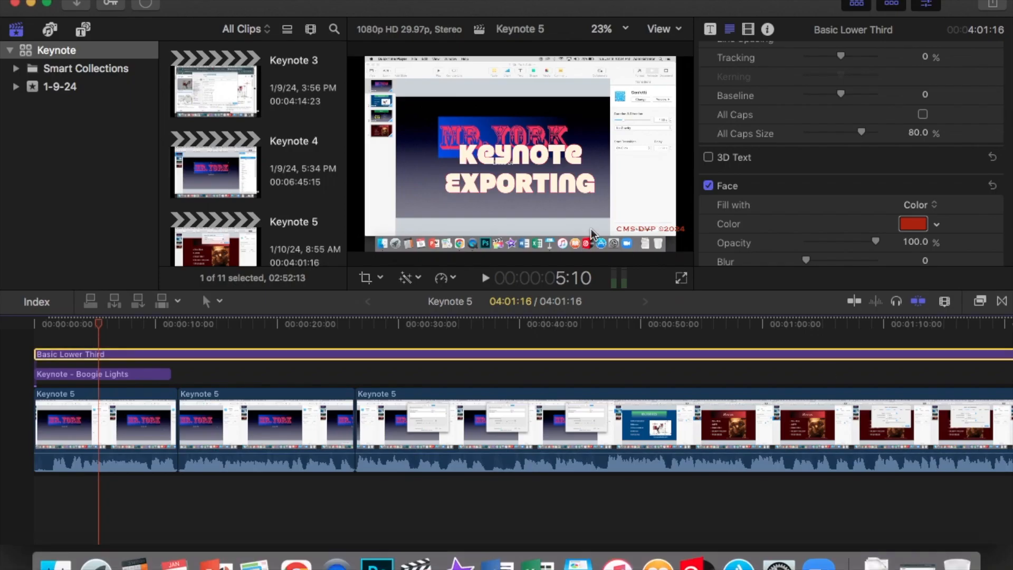
# Step: Nudge the lower third text slightly up and left in the viewer
pyautogui.moveTo(639, 232); pyautogui.dragTo(621, 227)
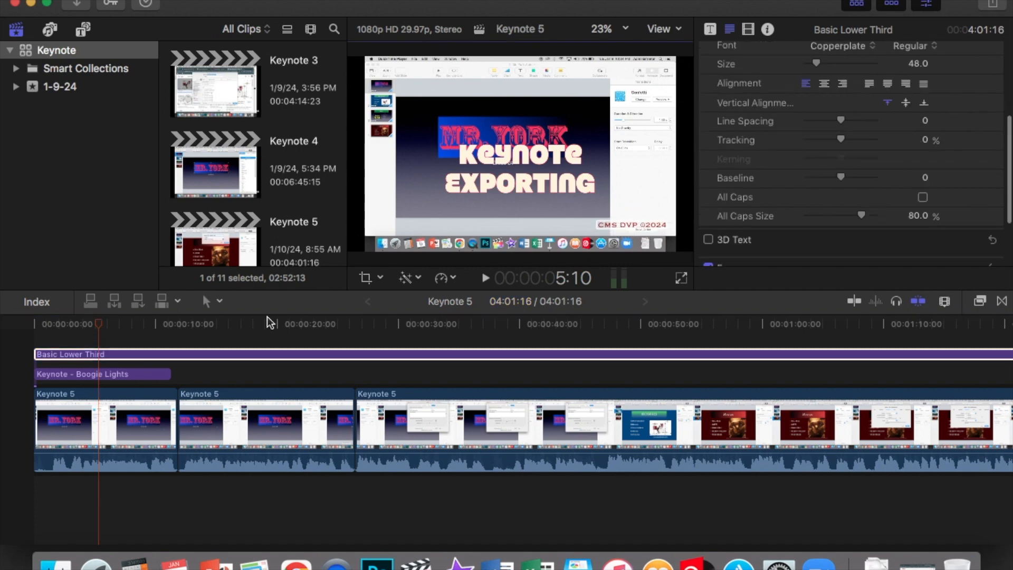
pyautogui.click(471, 343)
# Step: Crop the third Keynote 5 clip slightly with the Crop tool and confirm it
pyautogui.click(525, 436)
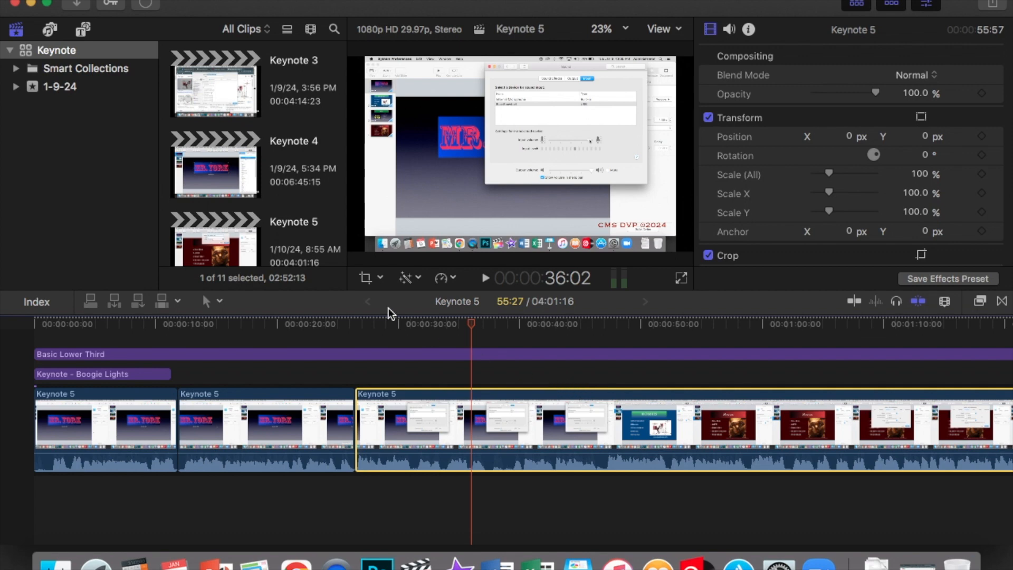
pyautogui.click(380, 277)
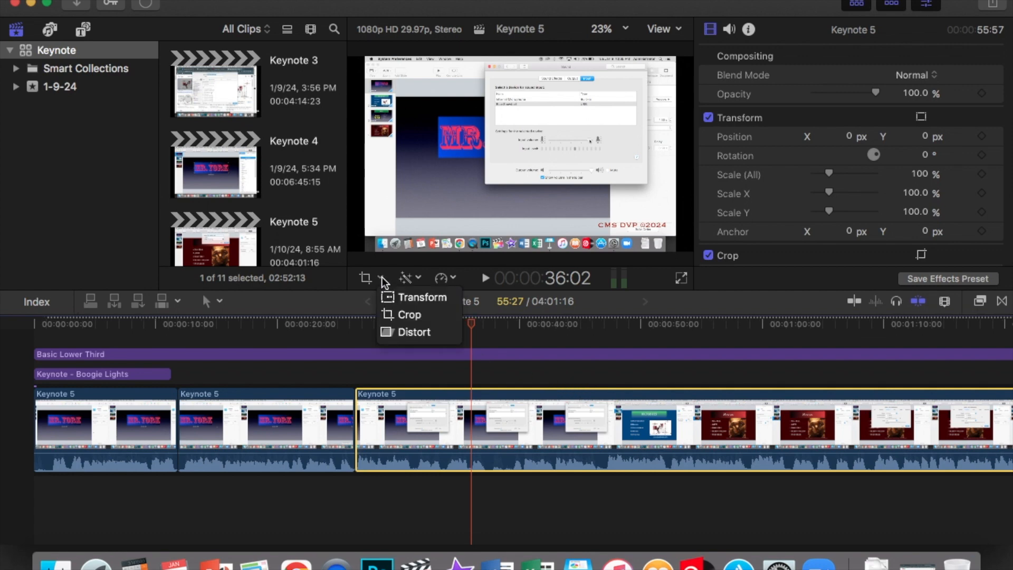
pyautogui.click(414, 315)
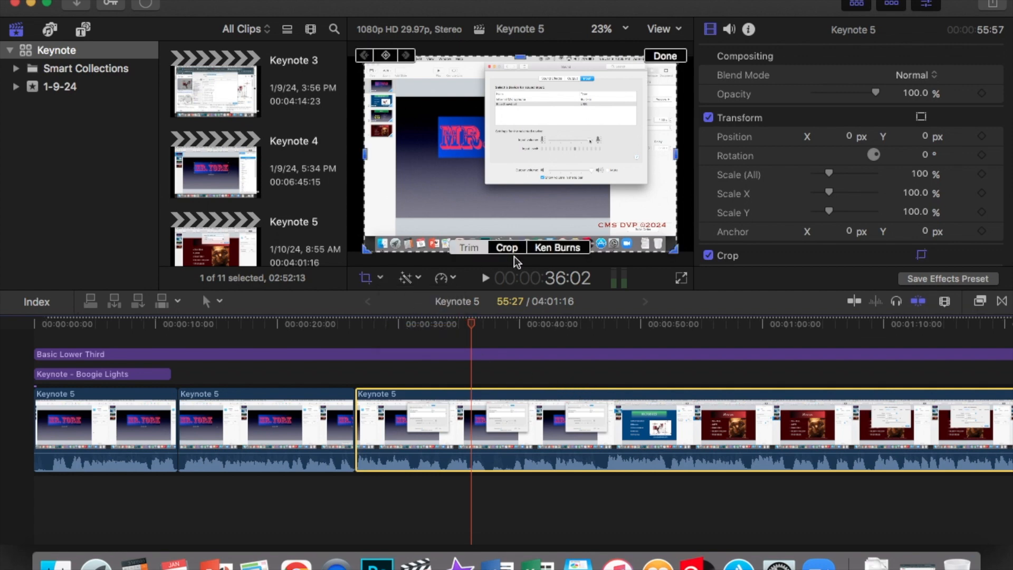
pyautogui.click(516, 251)
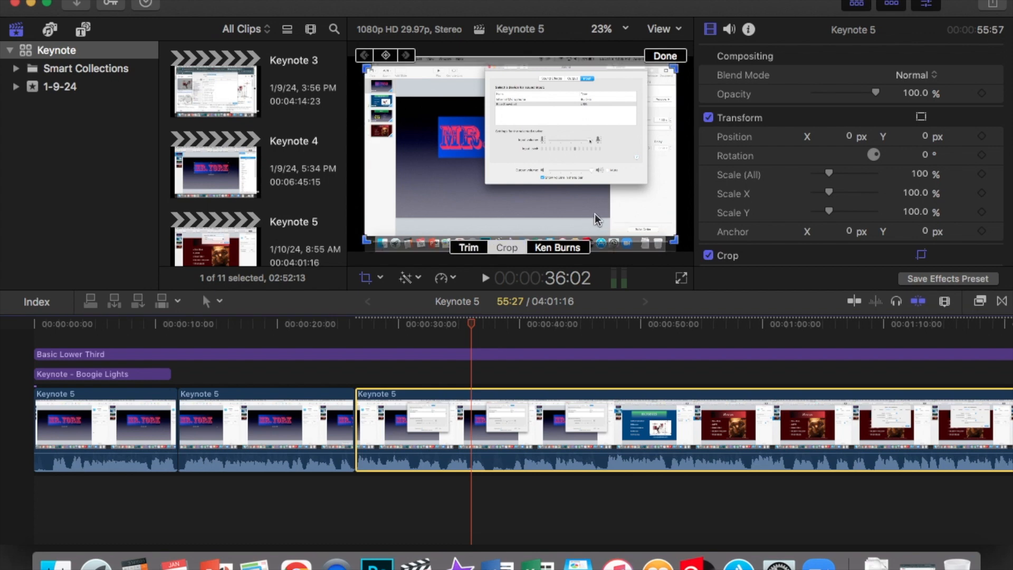
pyautogui.moveTo(622, 213)
pyautogui.mouseDown()
pyautogui.moveTo(621, 203)
pyautogui.moveTo(622, 213)
pyautogui.mouseUp()
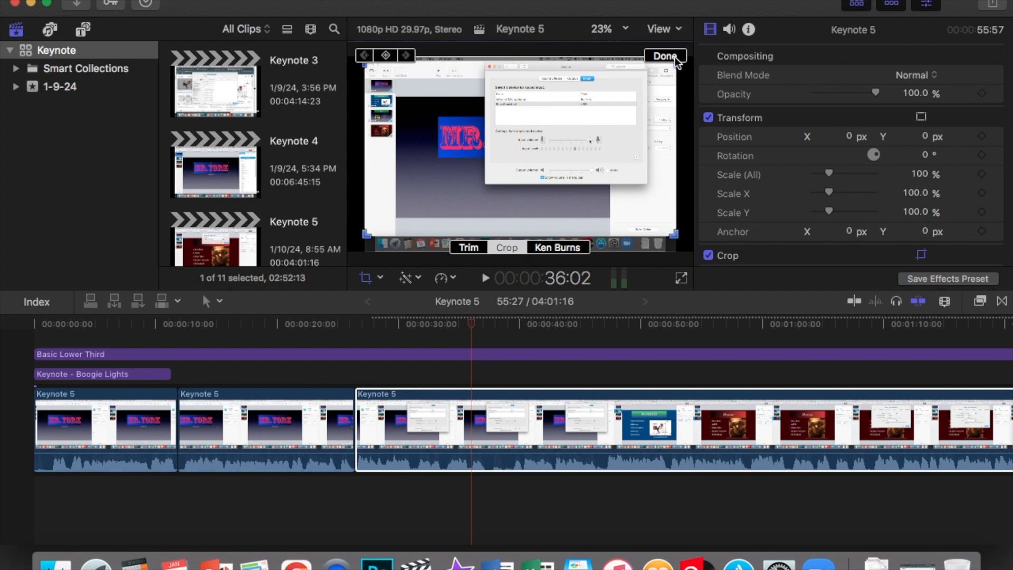
pyautogui.moveTo(664, 163); pyautogui.dragTo(660, 159)
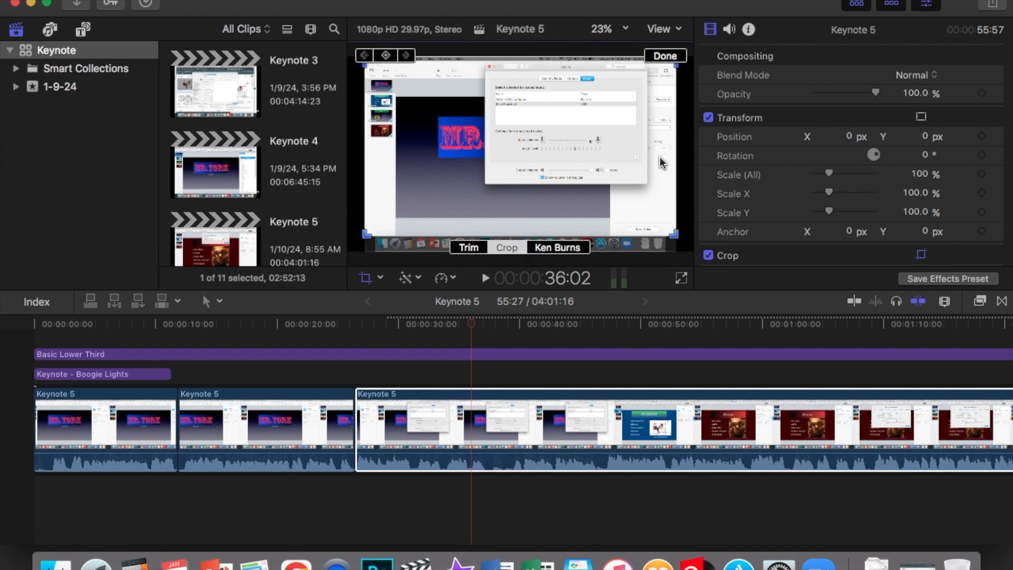
pyautogui.click(666, 56)
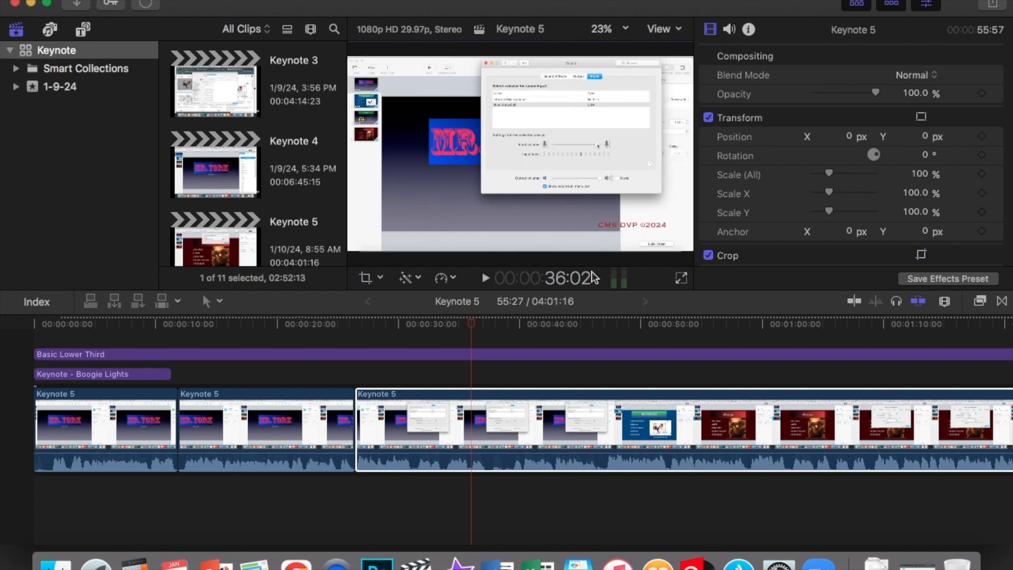
# Step: Select the Basic Lower Third's text in the viewer and nudge it slightly down and right
pyautogui.click(508, 354)
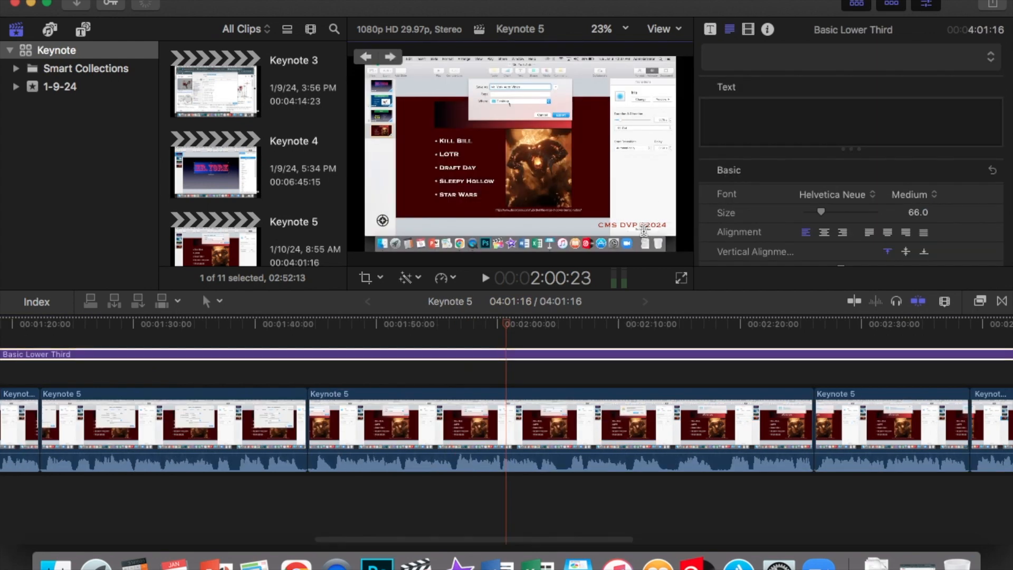
pyautogui.click(646, 228)
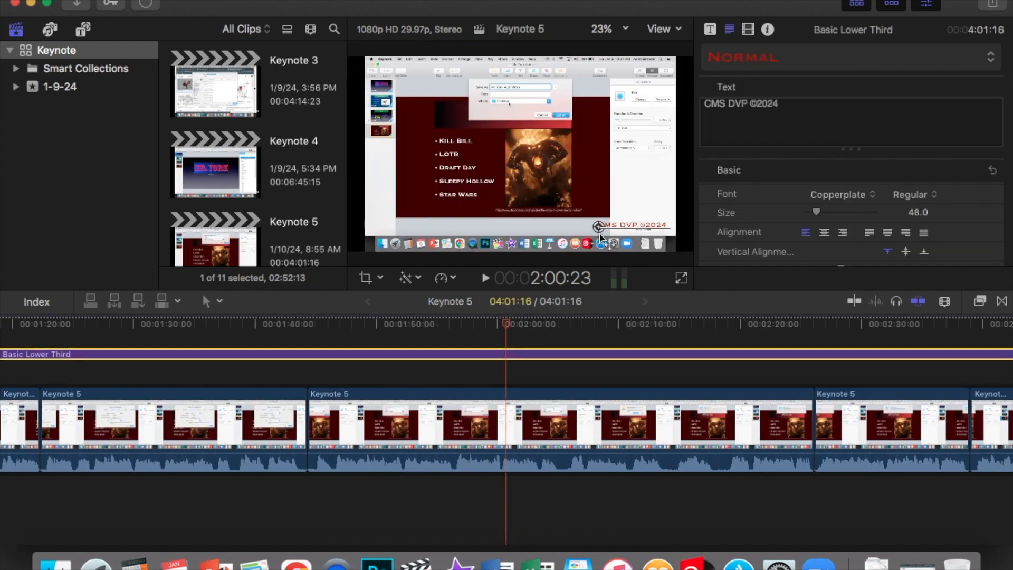
pyautogui.moveTo(599, 228); pyautogui.dragTo(604, 233)
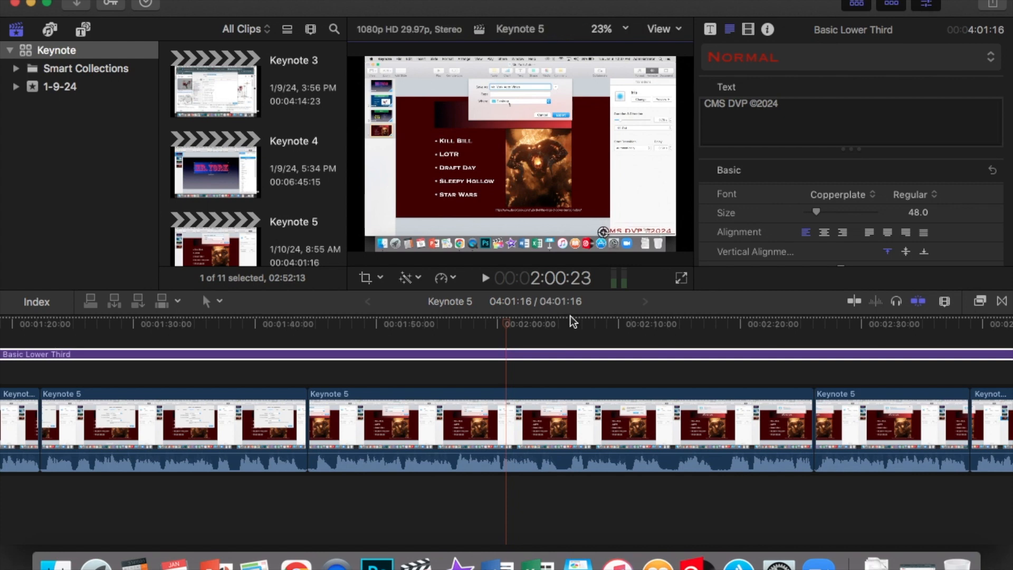
# Step: Scrub the playhead through the timeline to check the lower third over the clips
pyautogui.click(647, 331)
pyautogui.click(621, 439)
pyautogui.hscroll(-5, 622, 439)
pyautogui.click(404, 330)
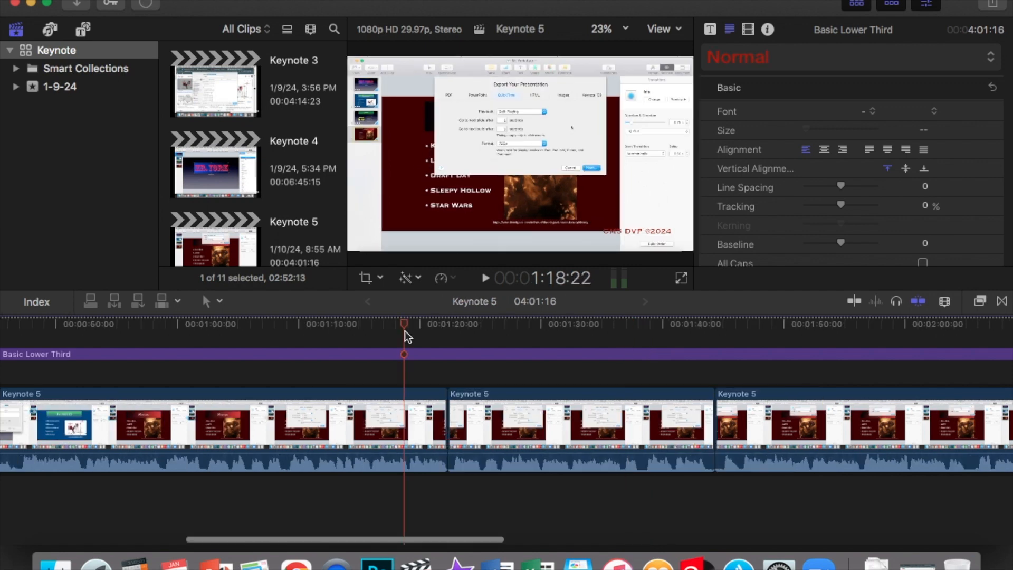
# Step: Select the lower third text and reduce its font size to 32
pyautogui.click(327, 319)
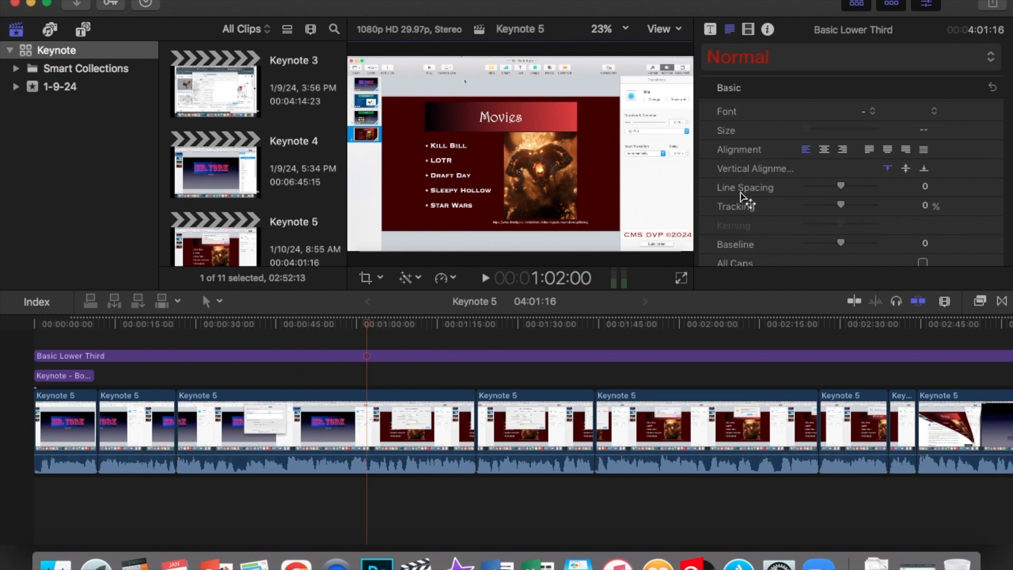
pyautogui.doubleClick(684, 236)
pyautogui.moveTo(815, 213); pyautogui.dragTo(812, 211)
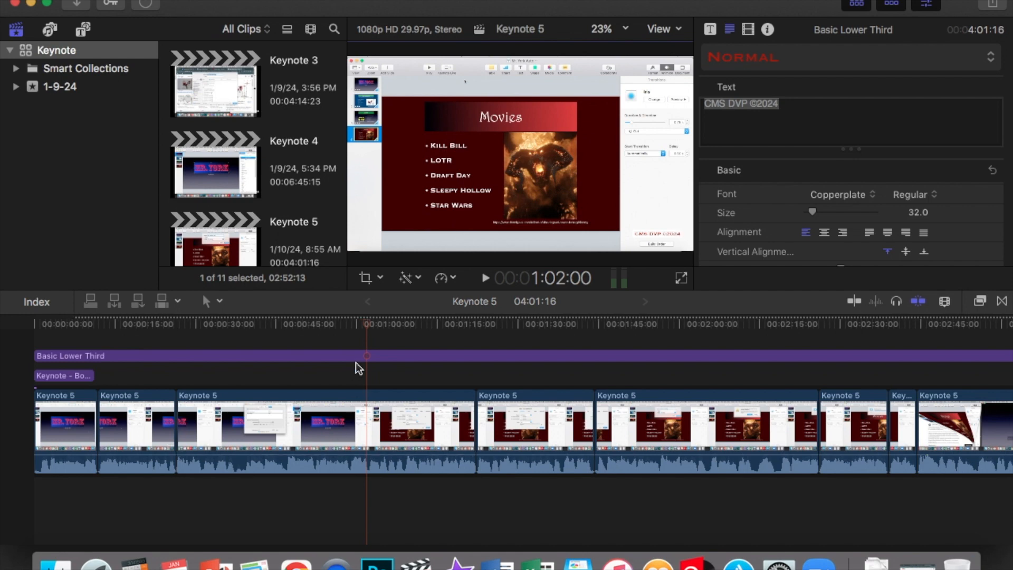
# Step: Preview the project in full screen from about 52 seconds, then exit full screen
pyautogui.click(318, 334)
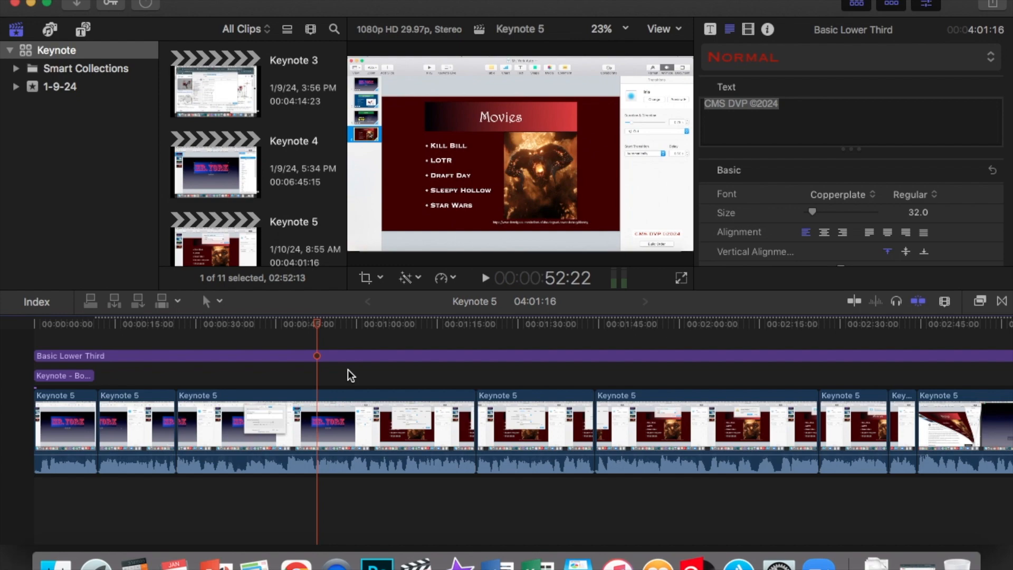
pyautogui.click(682, 278)
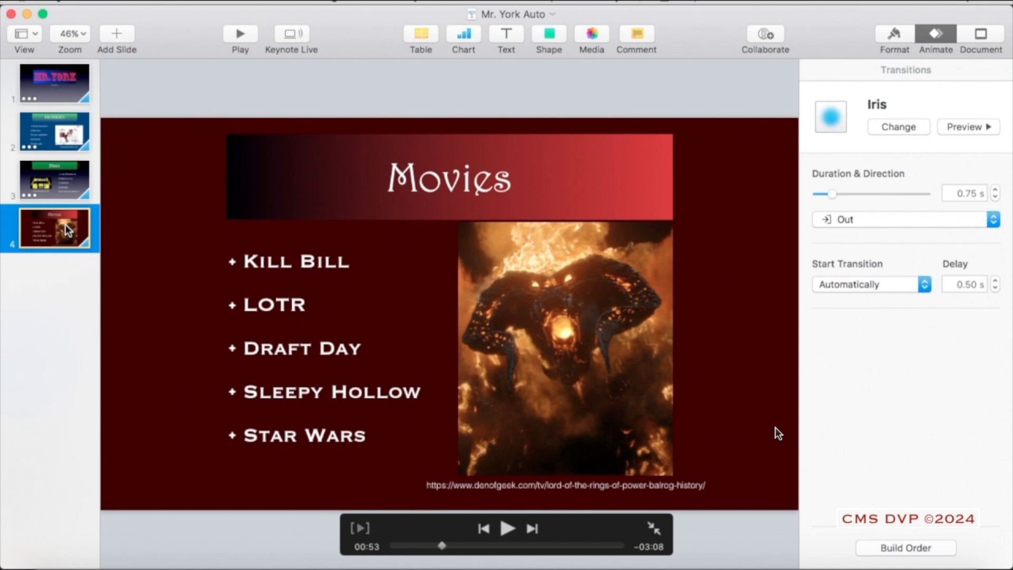
pyautogui.press('Escape')
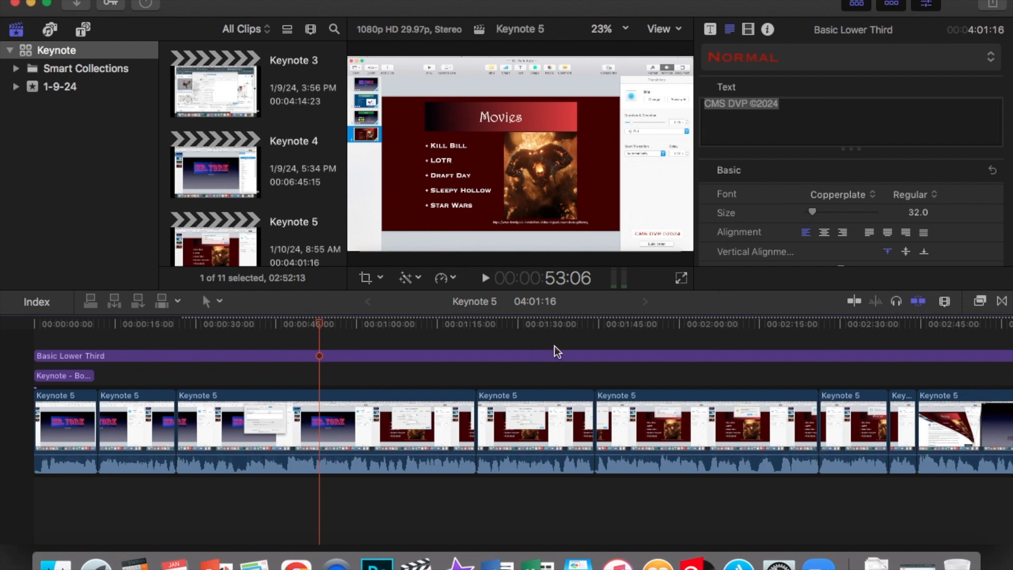
# Step: Scrub the playhead across several slides to review the resized lower third
pyautogui.click(669, 326)
pyautogui.moveTo(669, 327); pyautogui.dragTo(330, 343)
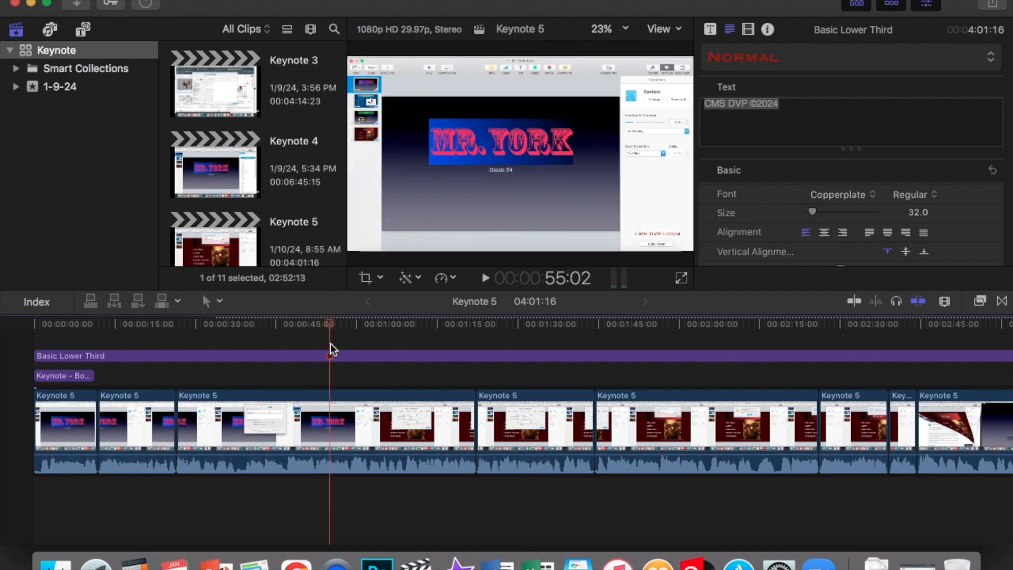
pyautogui.click(525, 326)
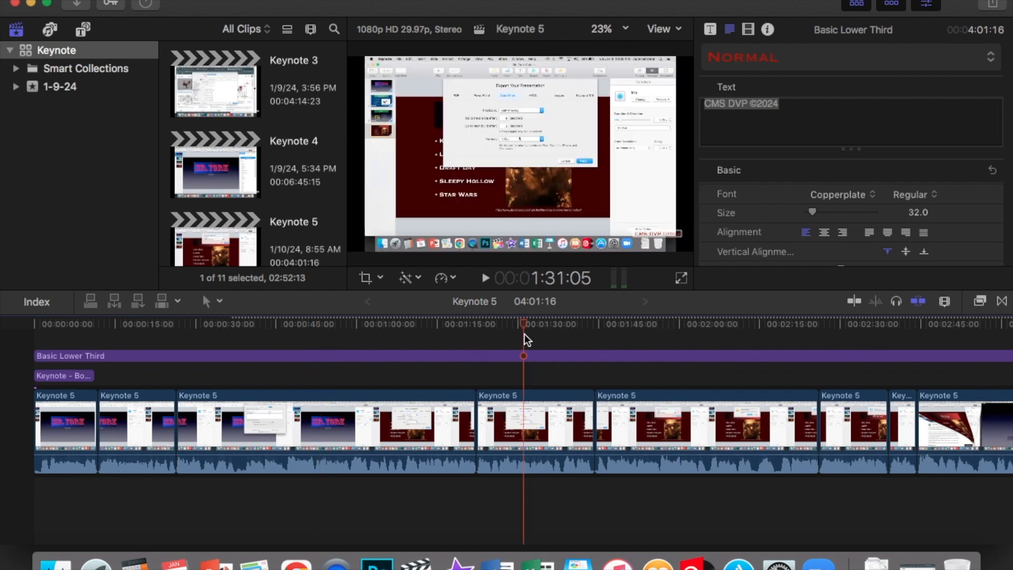
pyautogui.click(334, 327)
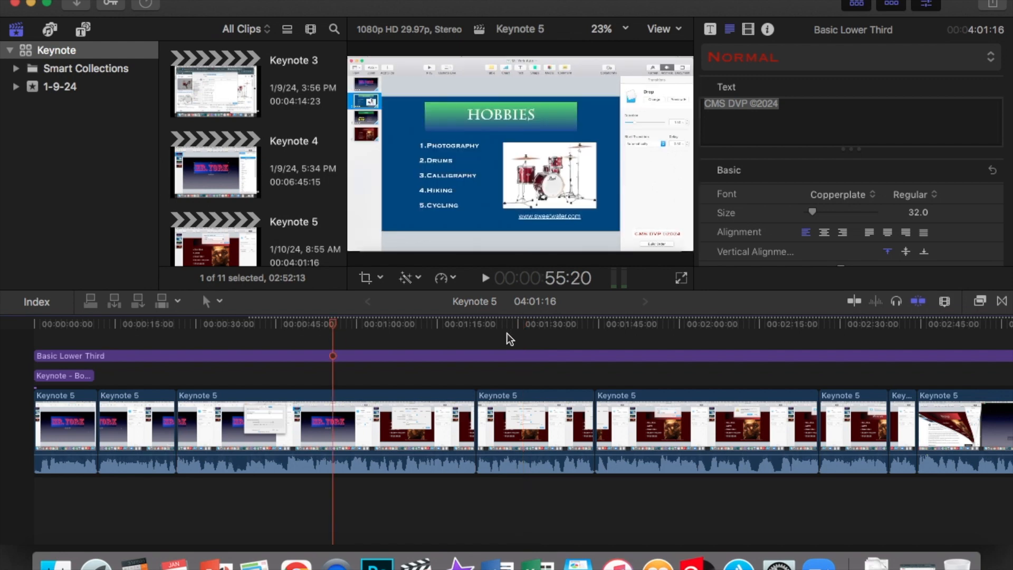
pyautogui.click(521, 336)
pyautogui.click(306, 343)
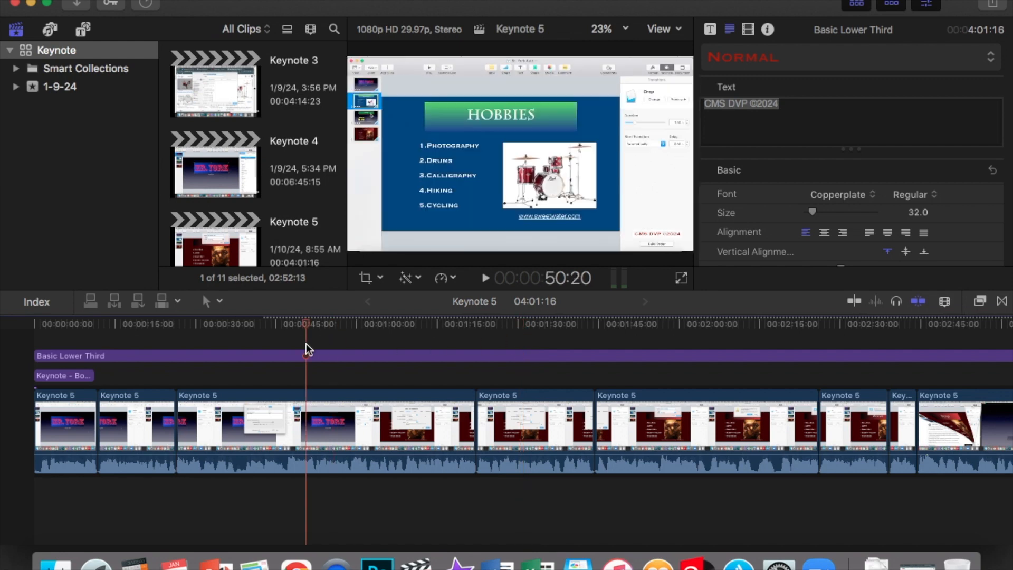
# Step: Scroll up the browser and select the Keynote 1 project to view its details
pyautogui.scroll(-1, 263, 139)
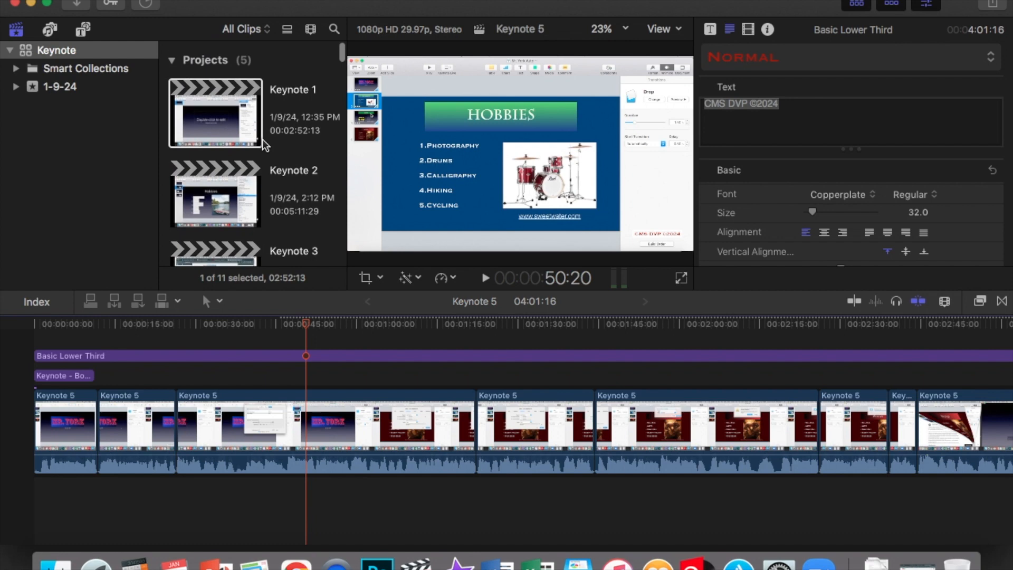
pyautogui.click(227, 119)
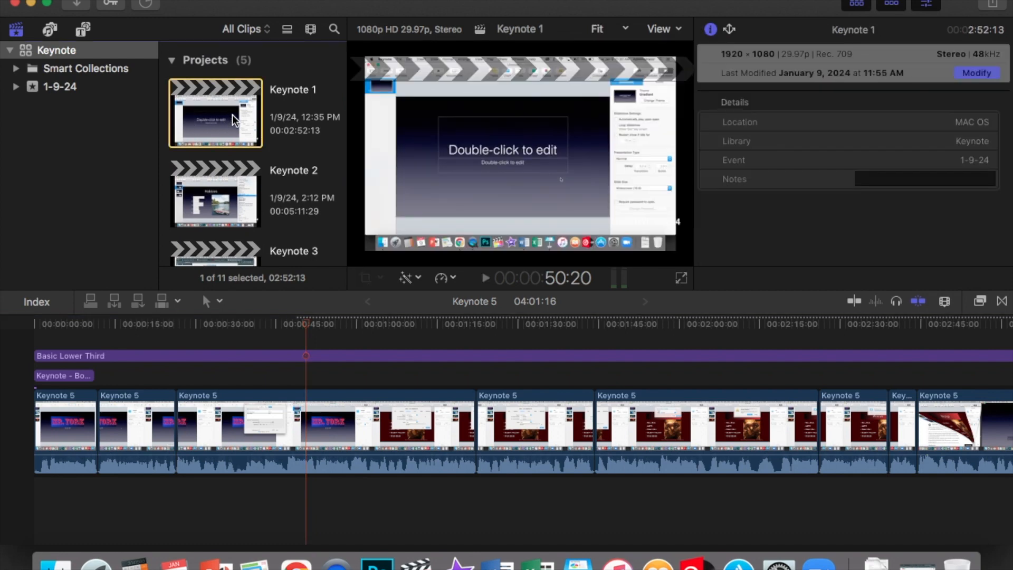
# Step: Scroll along the Keynote 5 timeline and scrub the playhead to review the whole edit
pyautogui.hscroll(10, 384, 448)
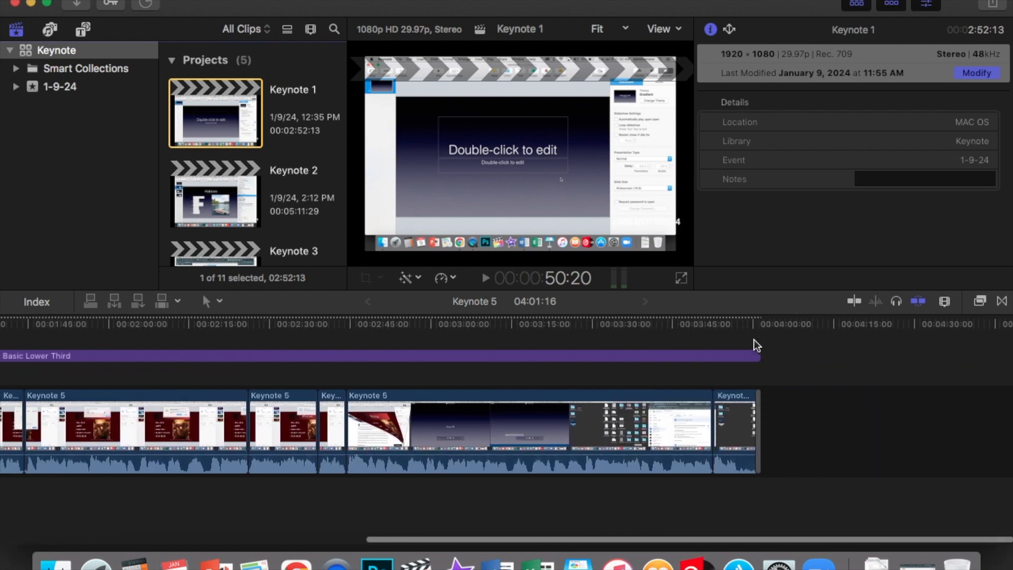
pyautogui.hscroll(-6, 664, 458)
pyautogui.hscroll(-4, 664, 458)
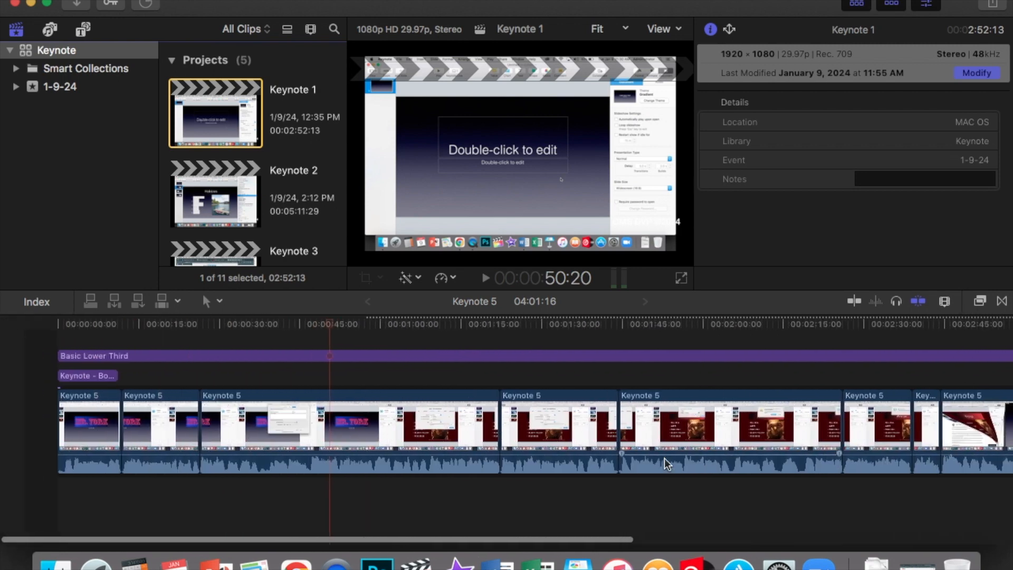
pyautogui.hscroll(3, 666, 445)
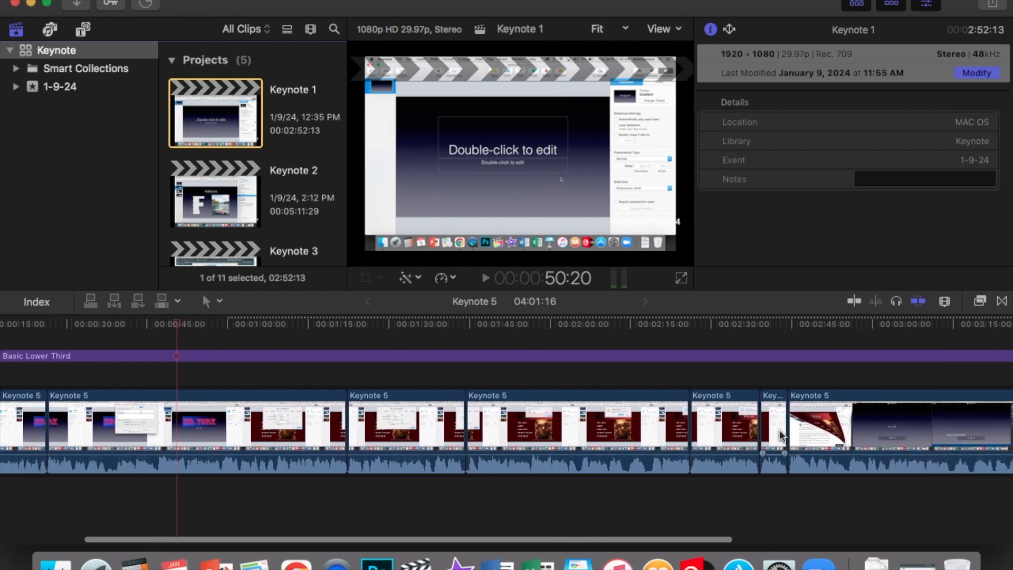
pyautogui.hscroll(-3, 666, 446)
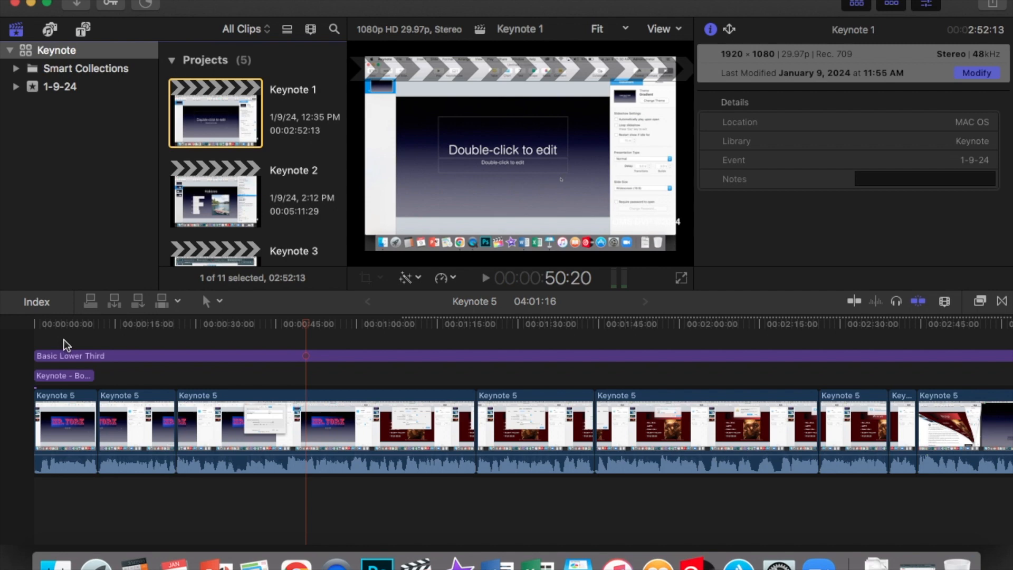
pyautogui.click(65, 337)
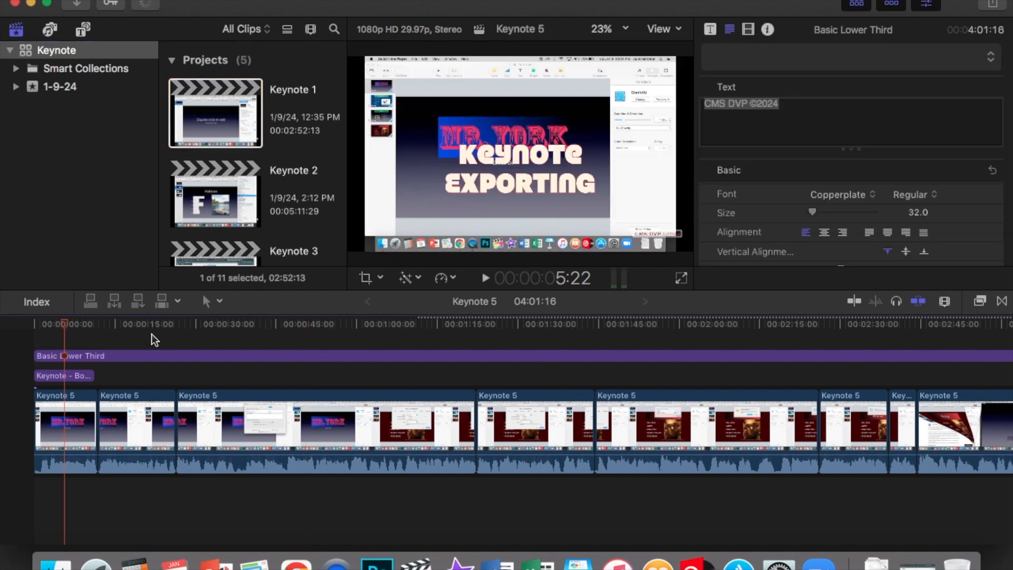
pyautogui.click(151, 334)
pyautogui.click(225, 328)
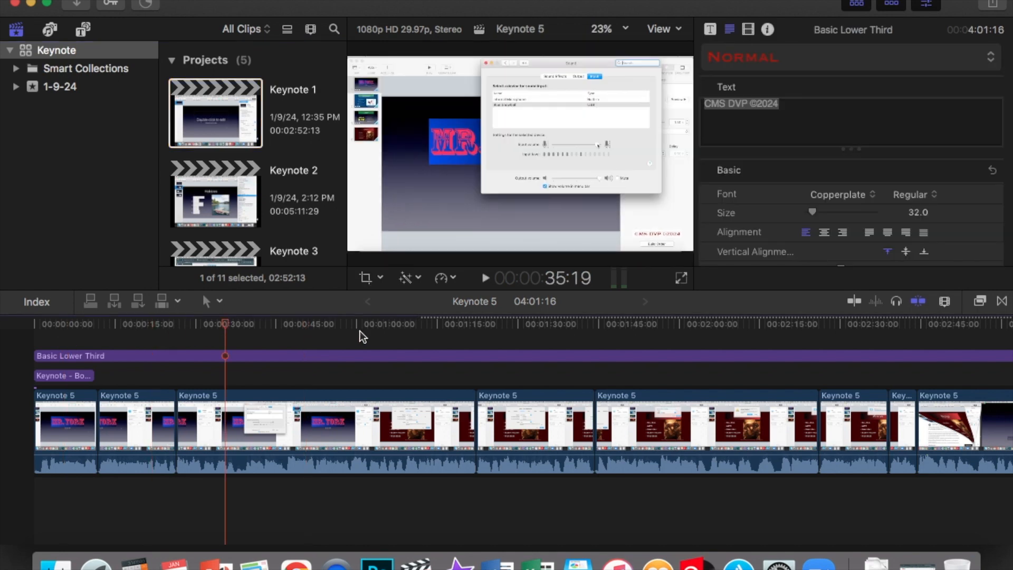
pyautogui.click(420, 332)
pyautogui.click(529, 334)
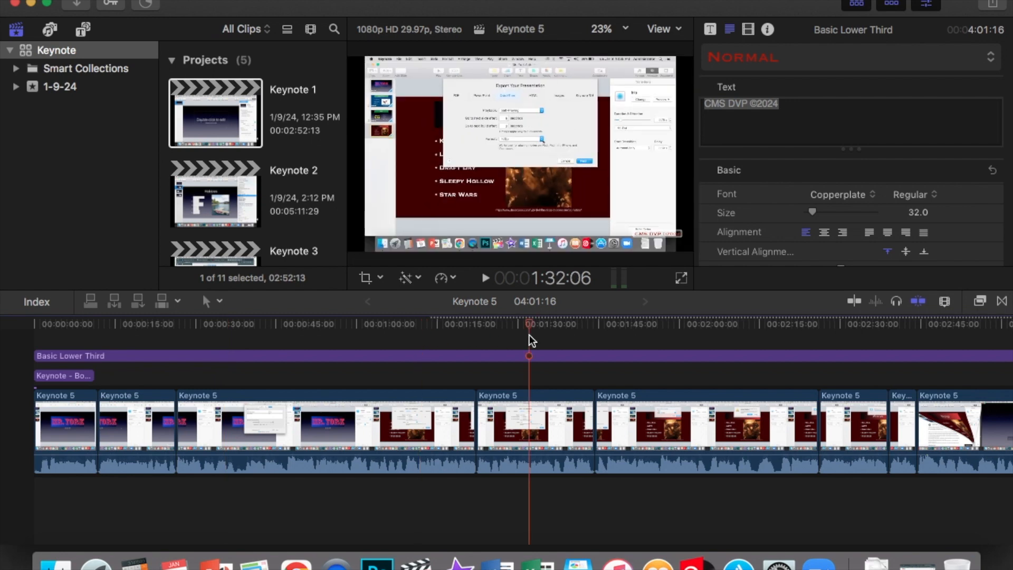